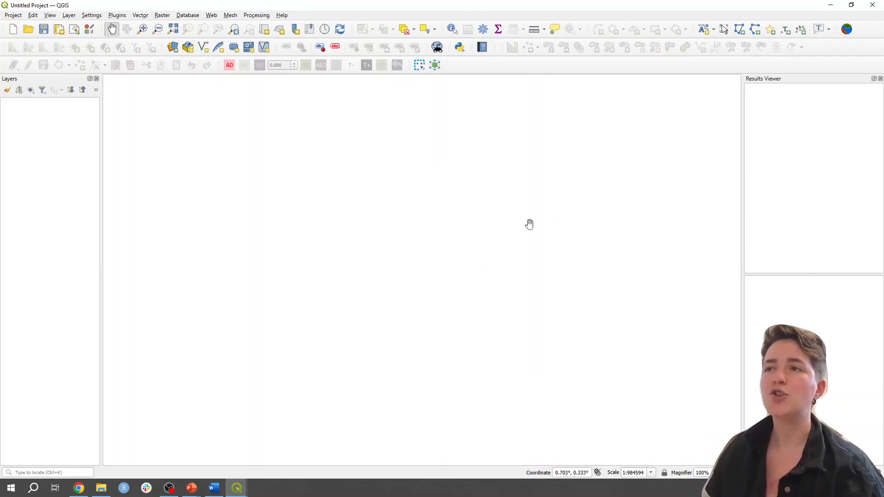
Start adding a raster layer from file and browse to the GoogleEarthPopulations > Images > OP7 folder
left_click(73, 17)
mouse_move(99, 49)
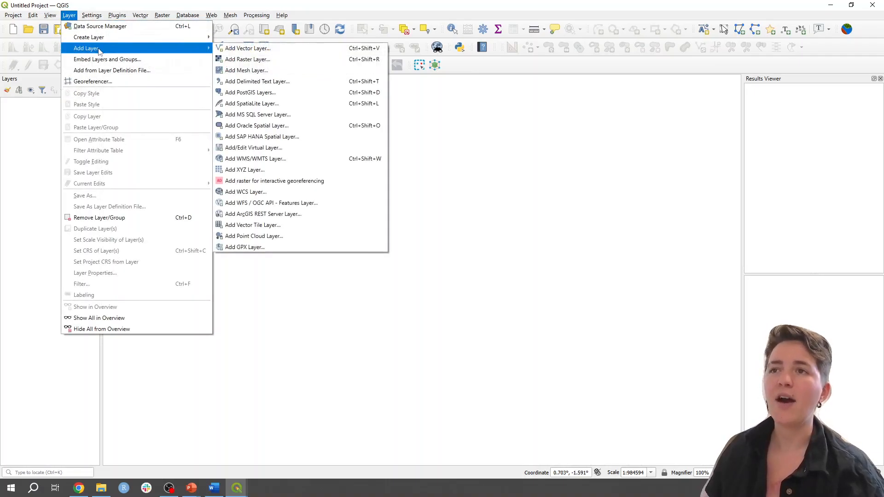
left_click(287, 58)
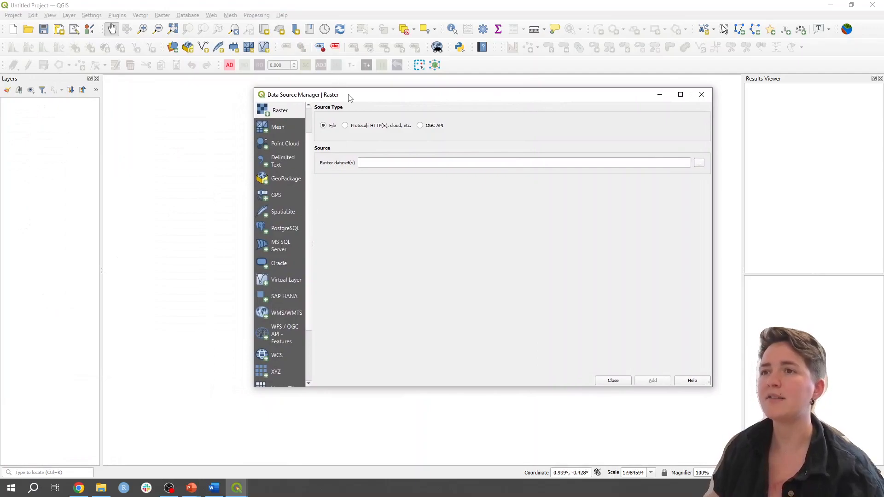
left_click_drag(348, 94, 366, 88)
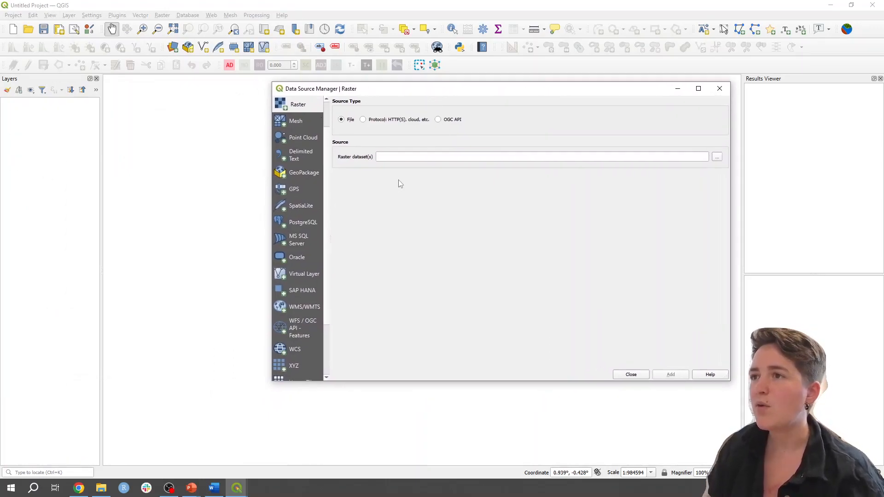
left_click(717, 158)
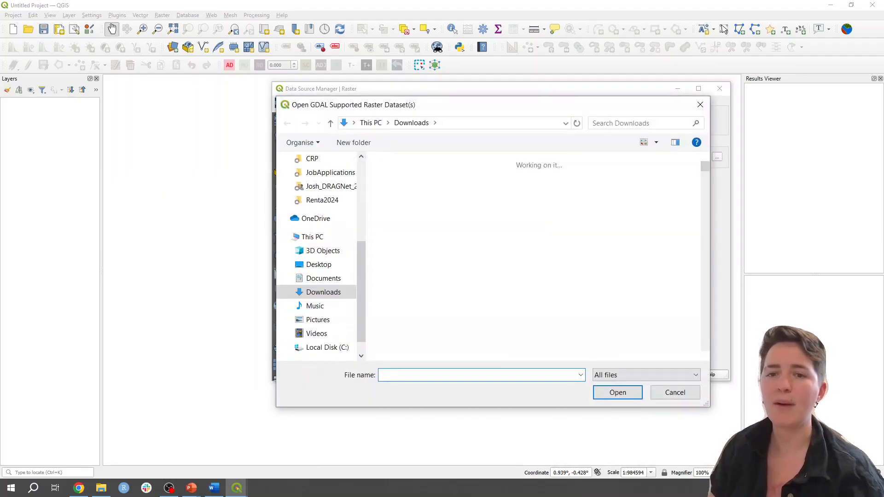
key("Escape")
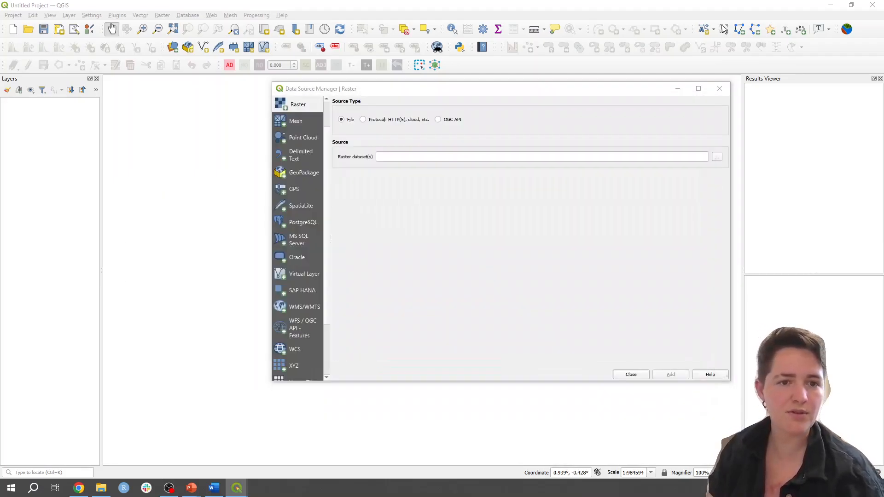
left_click_drag(0, 65, 421, 65)
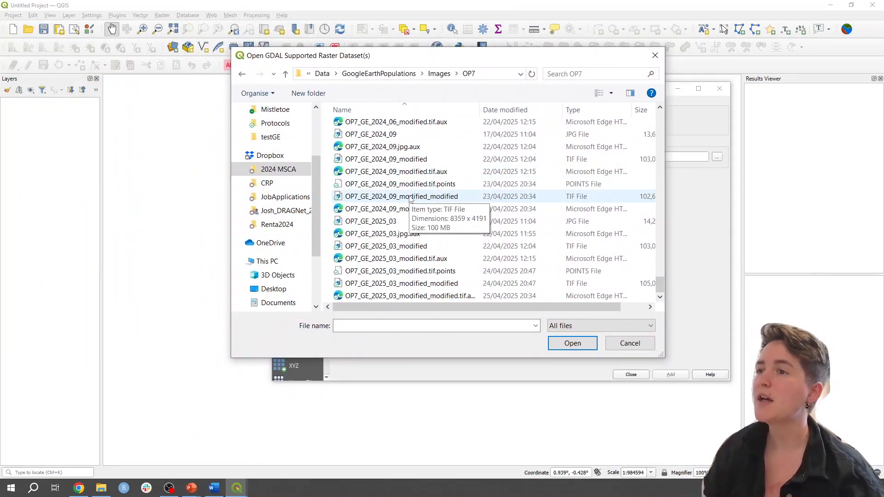
Add the TIF file OP7_GE_2022_09_modified from the OP7 folder to the project as a raster layer
scroll(415, 276, "up", 1)
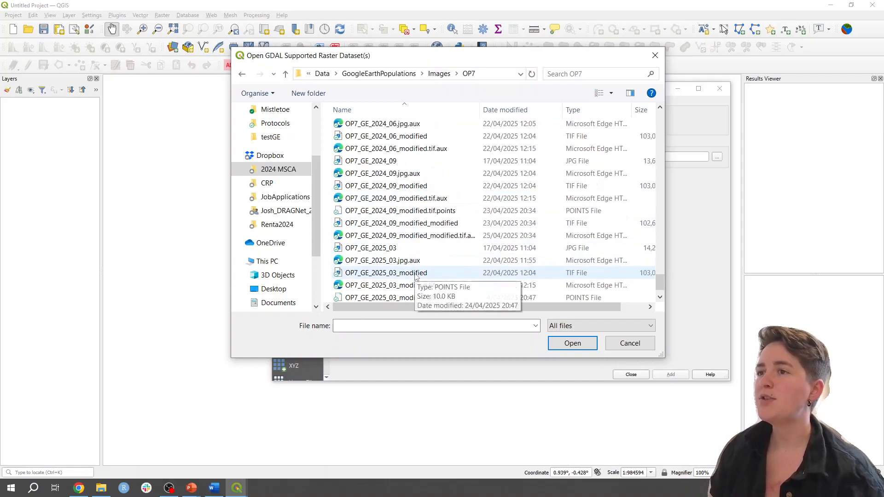
scroll(416, 276, "down", 1)
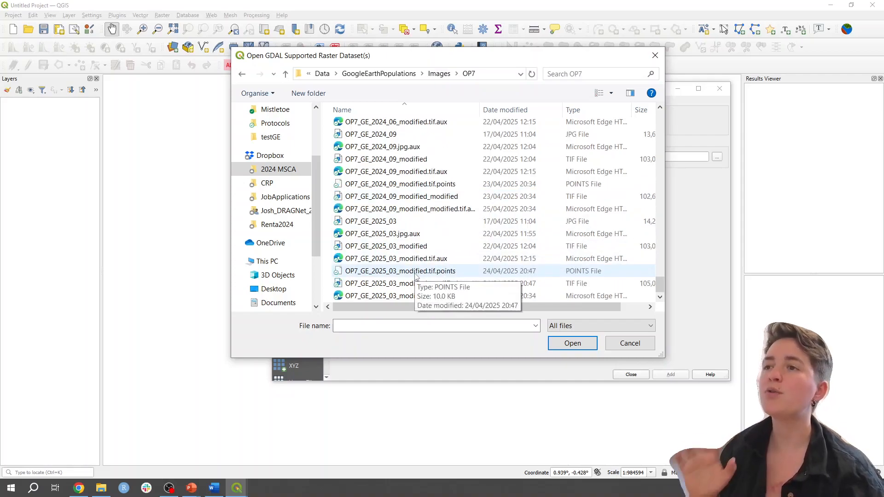
scroll(416, 276, "up", 6)
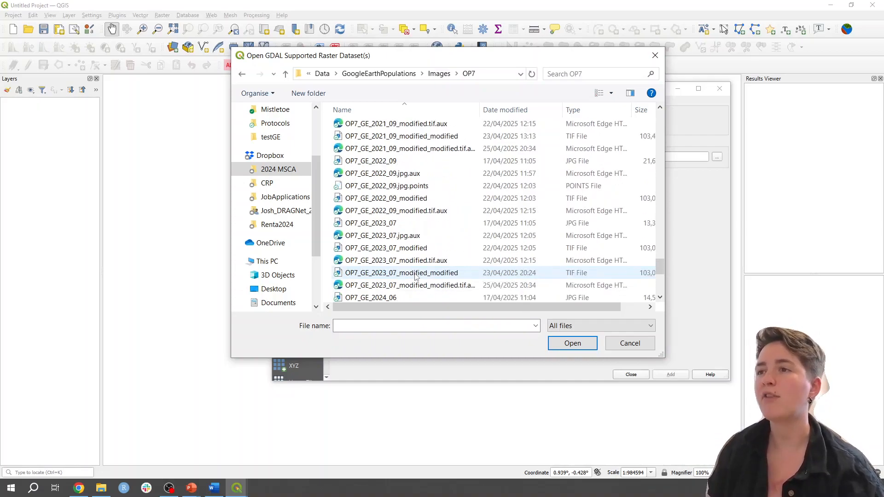
left_click(409, 199)
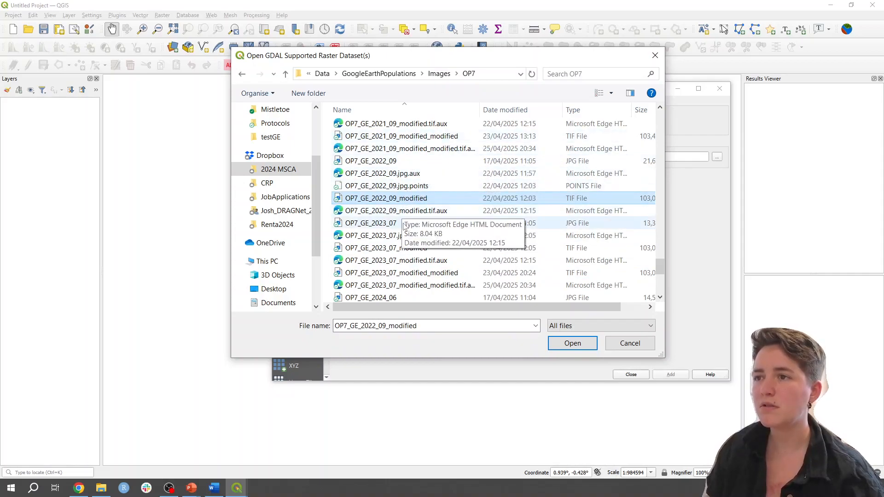
left_click(572, 343)
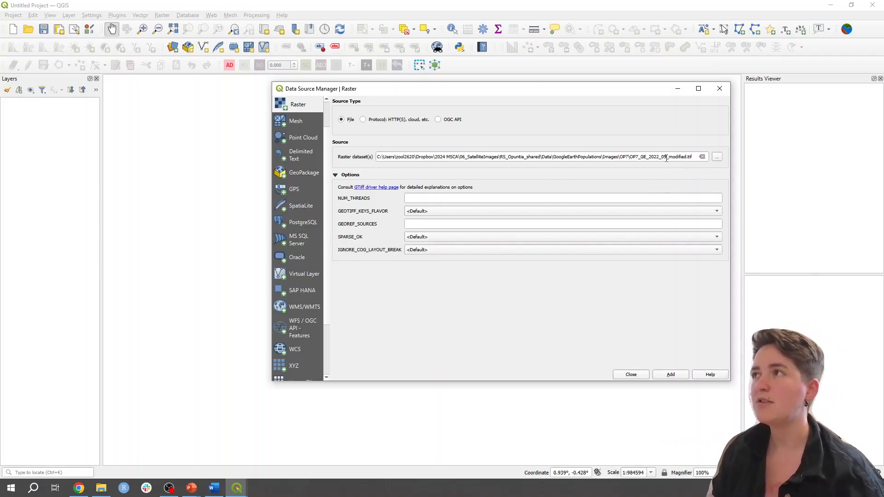
left_click(686, 376)
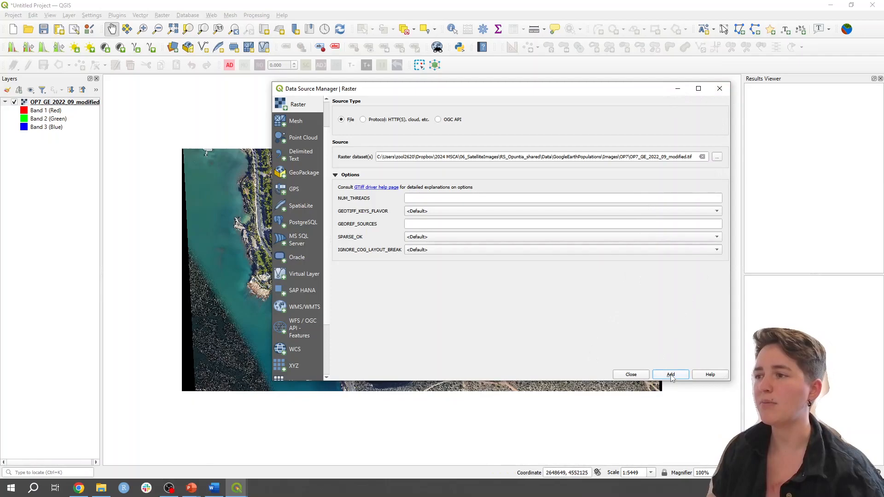
left_click(631, 375)
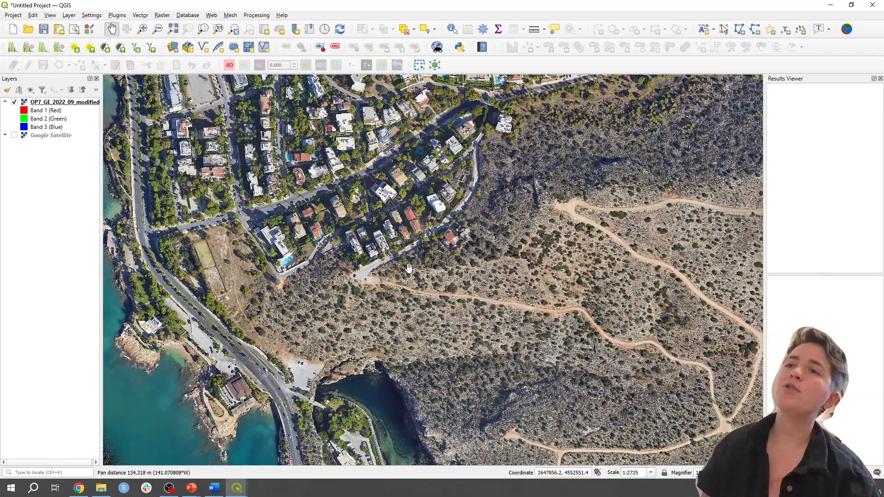
Examine the shrubs along the dirt track below the houses in the satellite image, dismissing the network warning
scroll(409, 268, "up", 1)
scroll(409, 268, "up", 2)
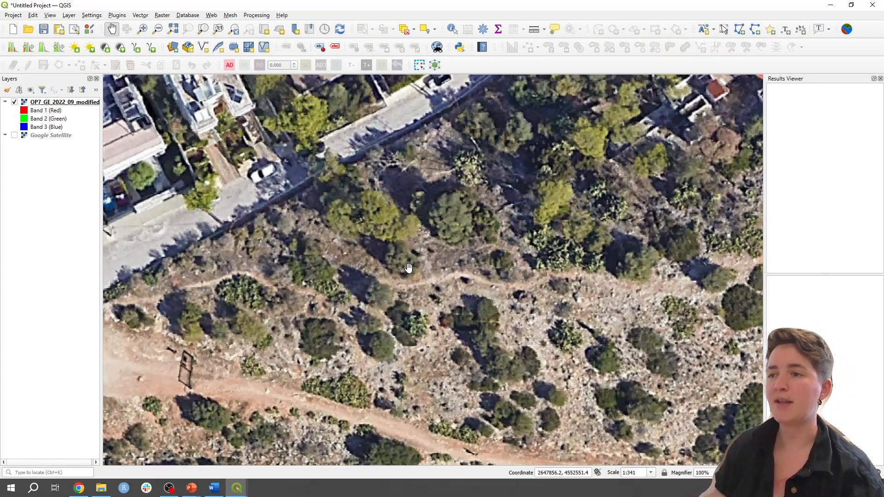
left_click_drag(240, 292, 301, 249)
scroll(301, 248, "up", 1)
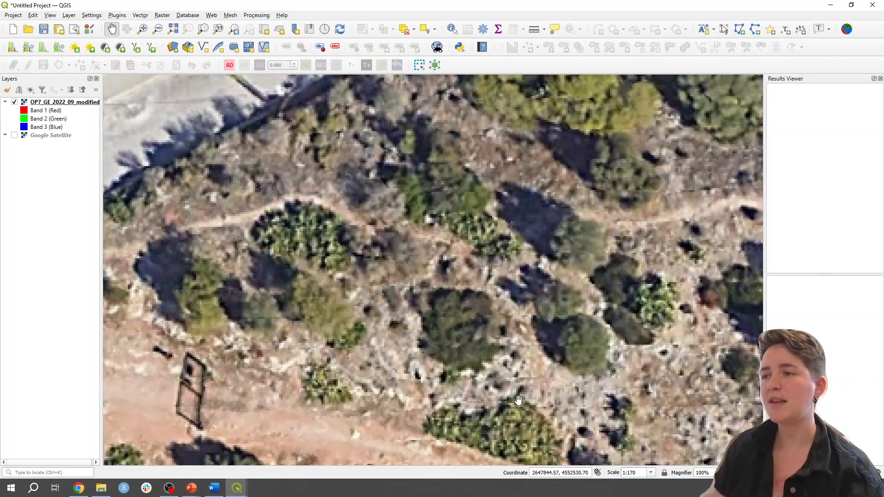
left_click_drag(501, 376, 440, 319)
left_click_drag(614, 391, 503, 307)
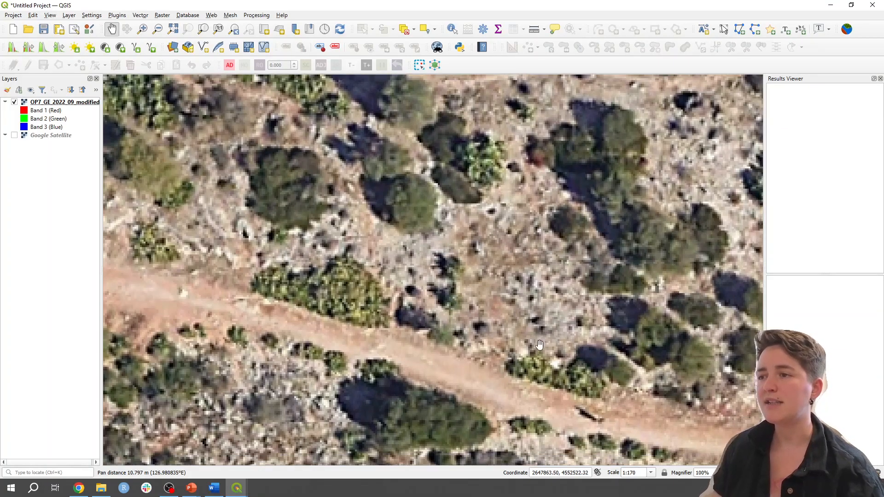
scroll(575, 389, "down", 1)
left_click_drag(577, 384, 617, 370)
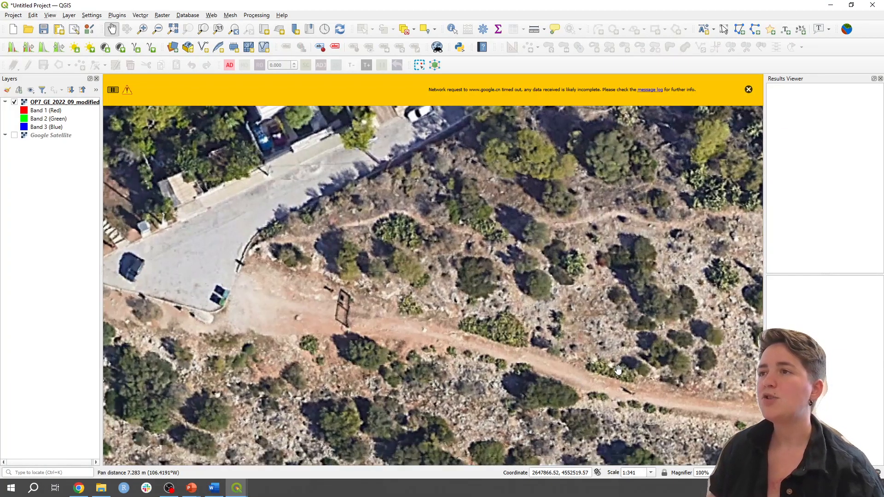
double_click(749, 90)
left_click_drag(534, 313, 552, 296)
scroll(552, 296, "down", 3)
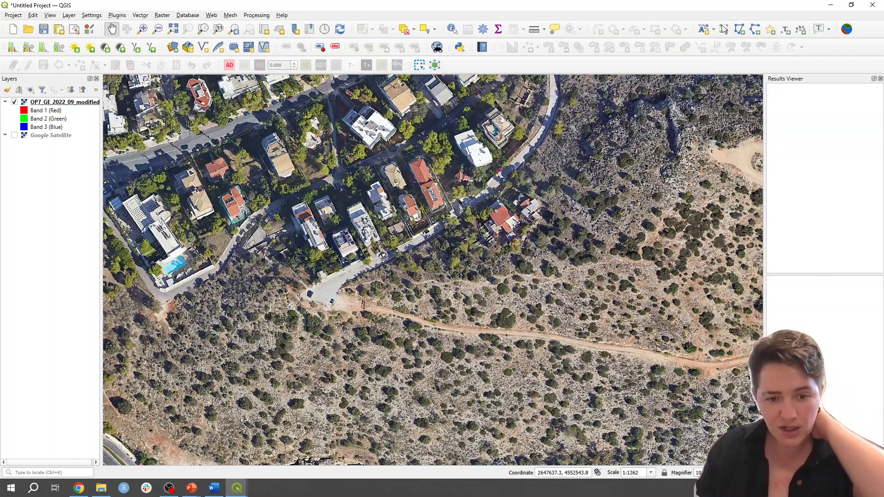
Switch to the Geo-SAM documentation in Chrome and review the workflow diagram on the Usage of Geo-SAM Tools page
key("alt+Tab")
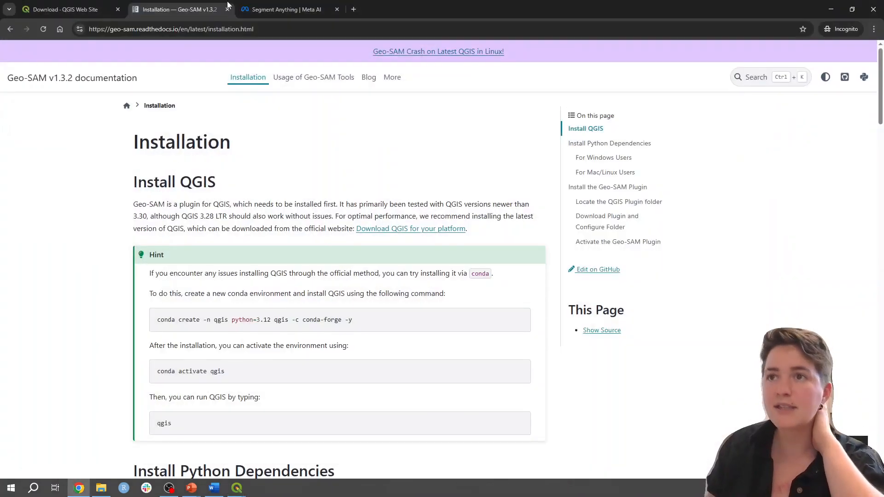
scroll(289, 155, "down", 9)
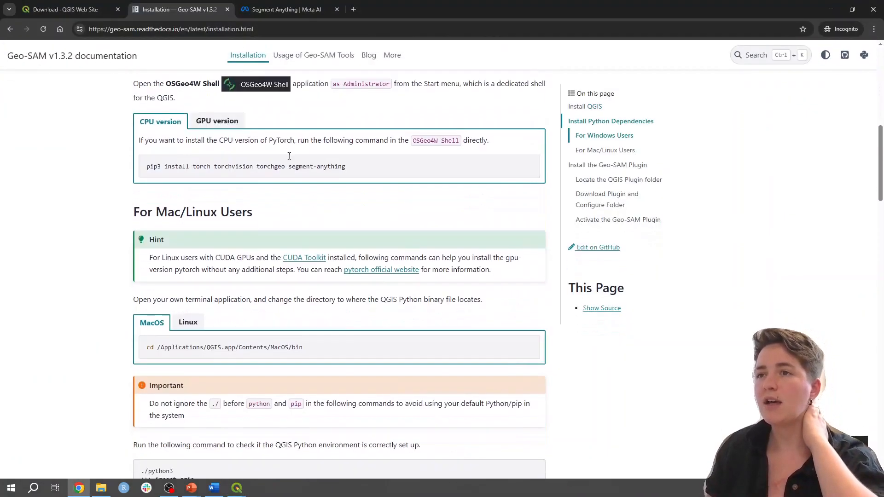
scroll(284, 158, "up", 9)
left_click(313, 80)
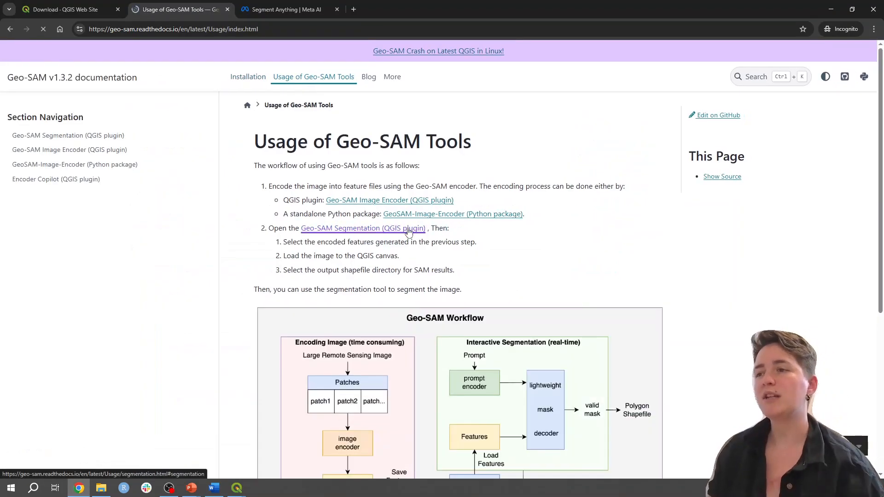
scroll(409, 233, "down", 2)
scroll(408, 232, "down", 2)
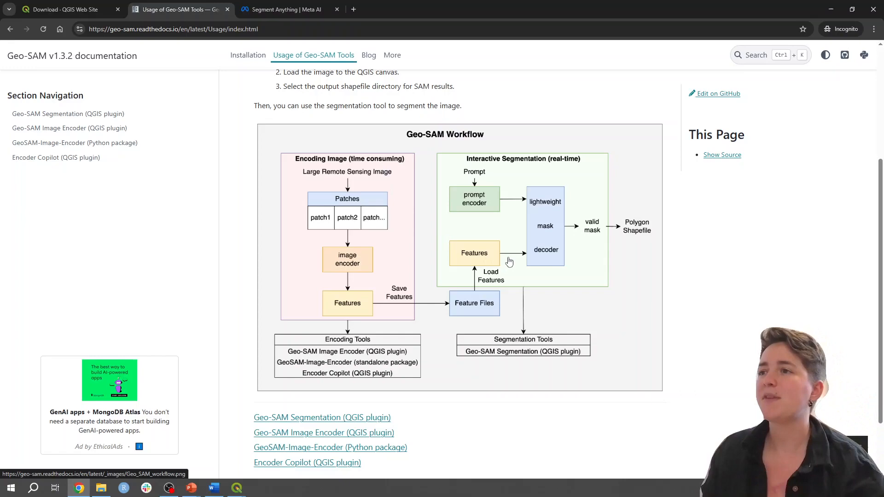
Return to QGIS and examine individual plants on the slope between the footpath and the dirt track
left_click(831, 9)
left_click_drag(437, 249, 421, 220)
scroll(303, 306, "up", 2)
left_click_drag(532, 197, 455, 346)
scroll(468, 266, "up", 1)
left_click_drag(468, 265, 441, 183)
scroll(441, 183, "down", 1)
left_click_drag(563, 257, 501, 278)
scroll(571, 280, "down", 1)
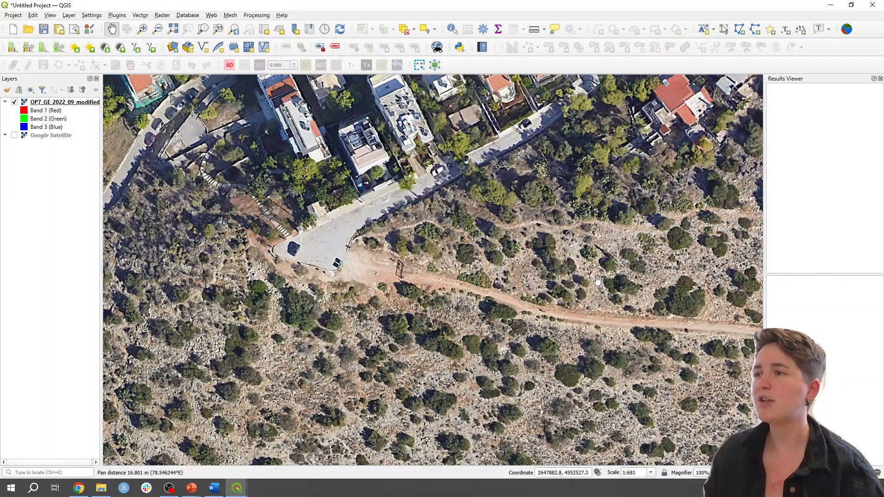
scroll(546, 265, "up", 2)
left_click_drag(555, 239, 532, 297)
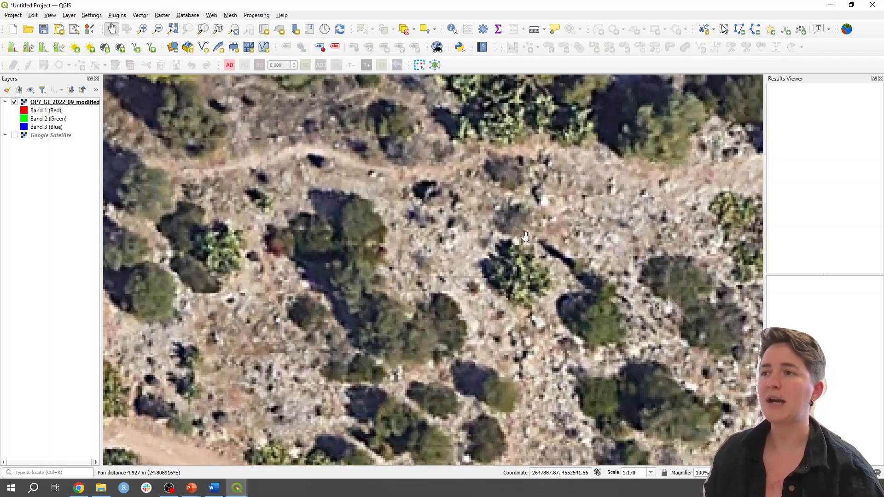
scroll(480, 279, "down", 1)
left_click_drag(489, 270, 486, 291)
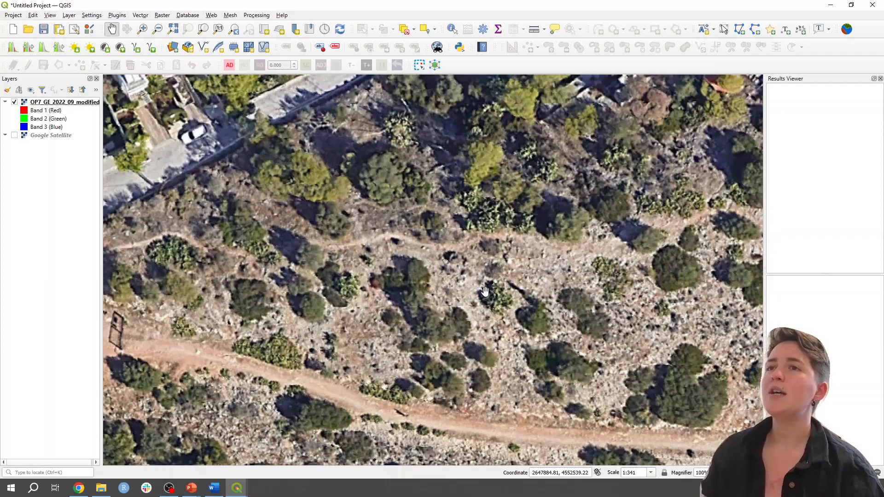
Open the Geo SAM Encoding Tool and move its window so all parameters are visible
left_click(117, 16)
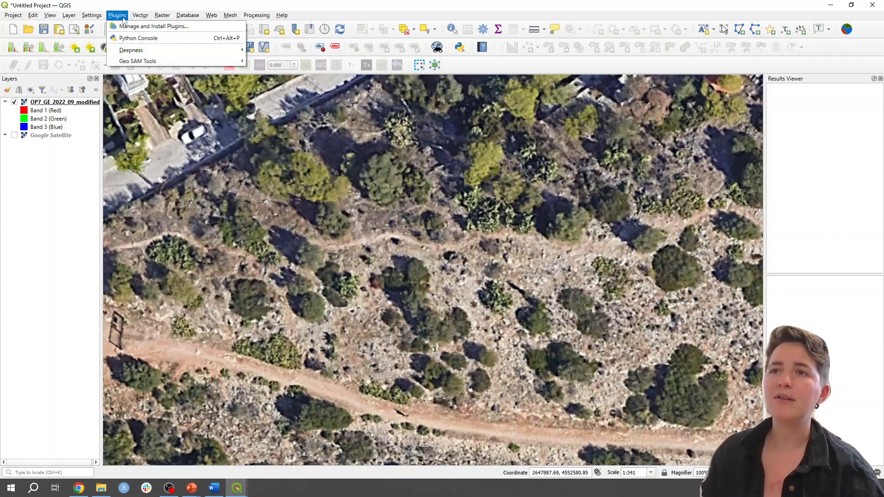
mouse_move(154, 62)
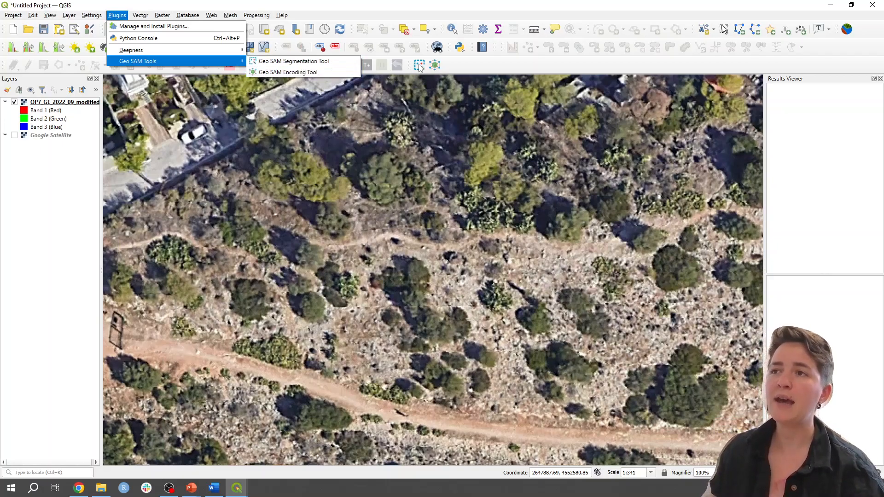
mouse_move(214, 64)
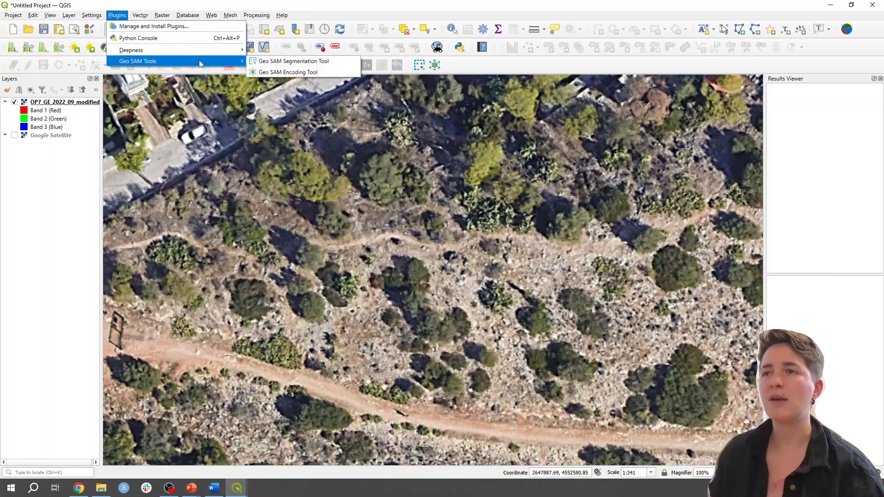
left_click(440, 66)
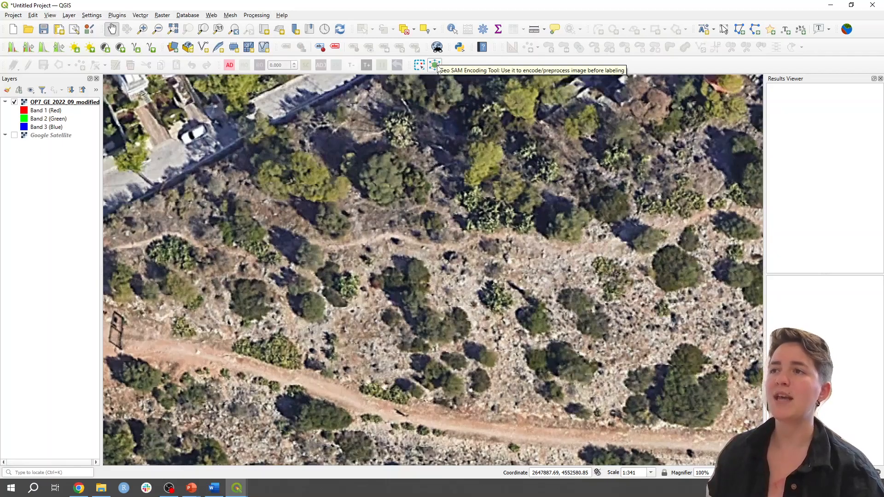
left_click(434, 65)
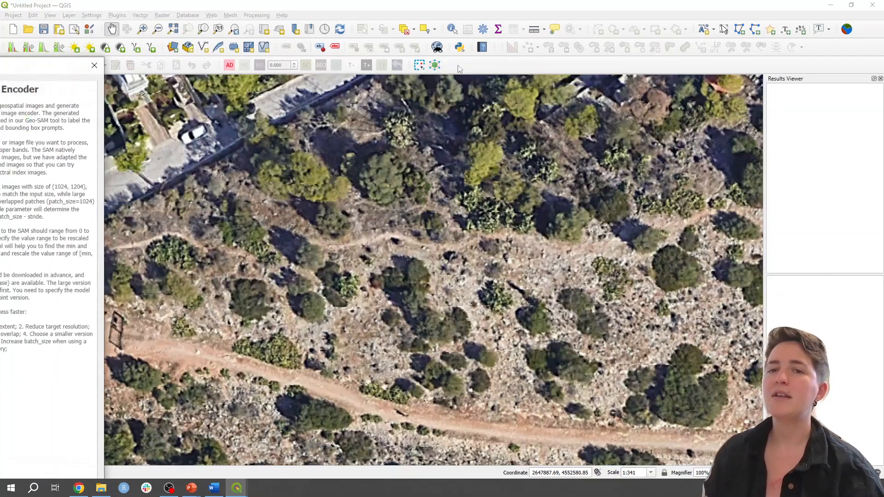
left_click_drag(42, 76, 787, 35)
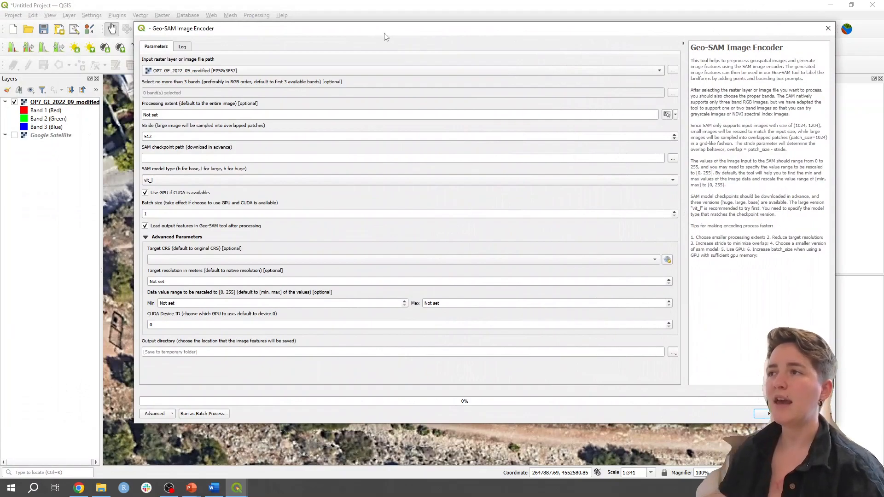
left_click_drag(386, 36, 389, 47)
Review the encoder's description and choose OP7_GE_2022_09_modified as the input raster layer
left_click_drag(774, 77, 783, 272)
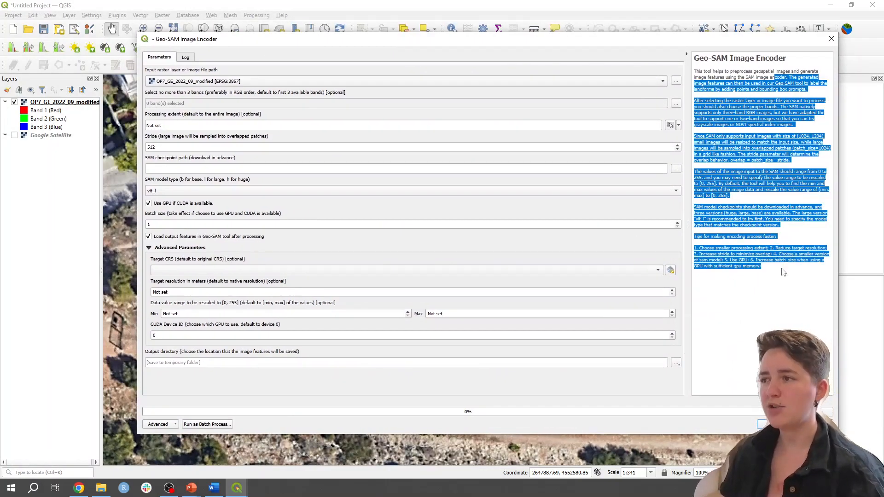
left_click(783, 272)
left_click_drag(770, 92, 758, 184)
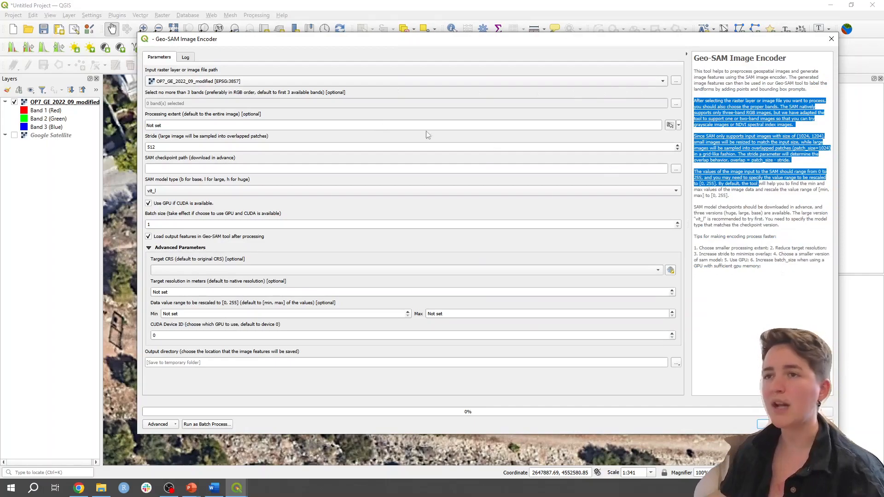
left_click(213, 84)
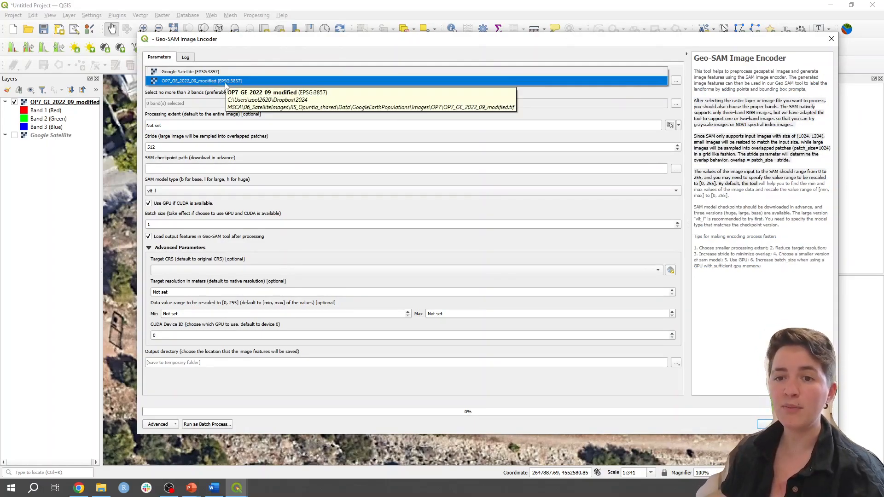
left_click(226, 81)
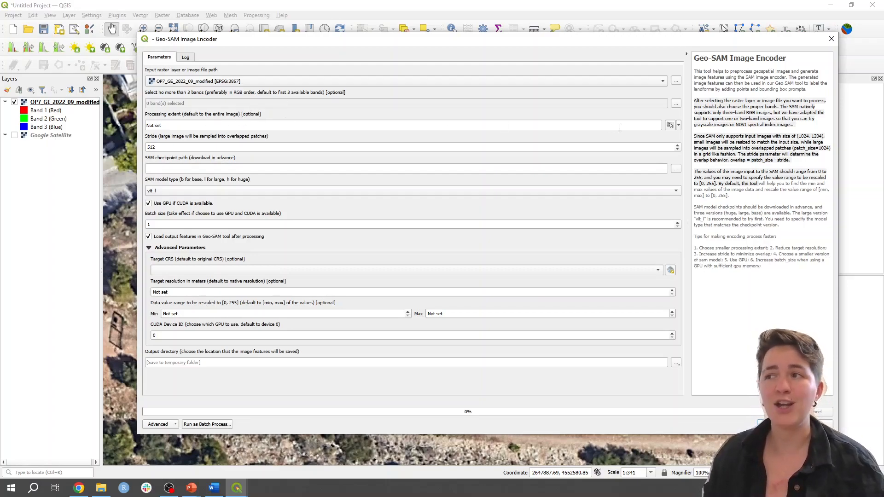
Set the encoder's processing extent by drawing a rectangle on the map canvas around the single plant between the footpath and dirt track
left_click(679, 125)
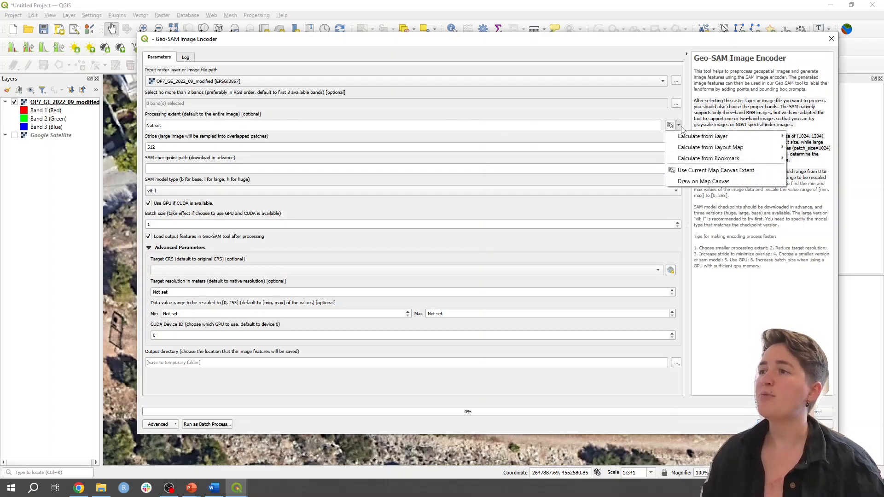
left_click(693, 182)
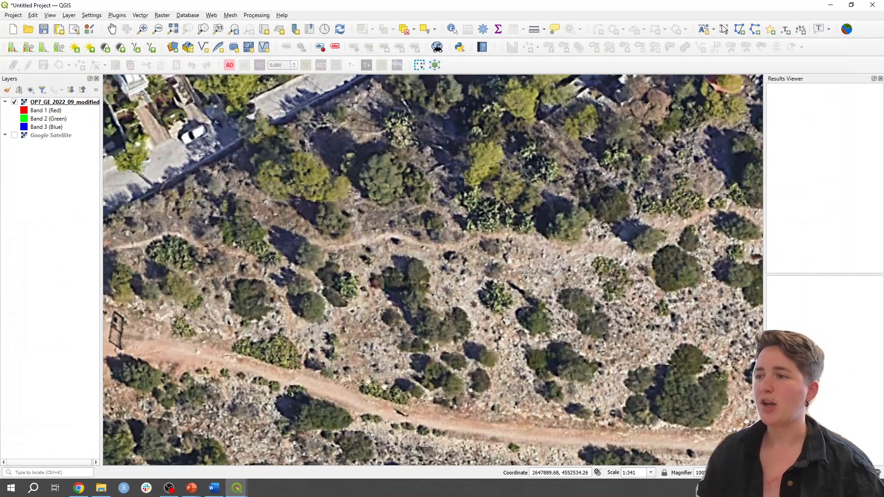
scroll(509, 317, "up", 2)
scroll(509, 318, "down", 2)
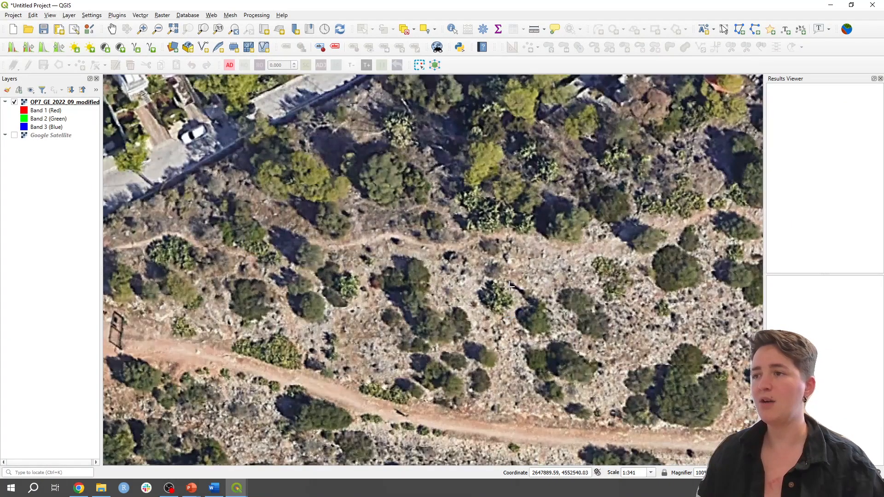
scroll(506, 303, "up", 1)
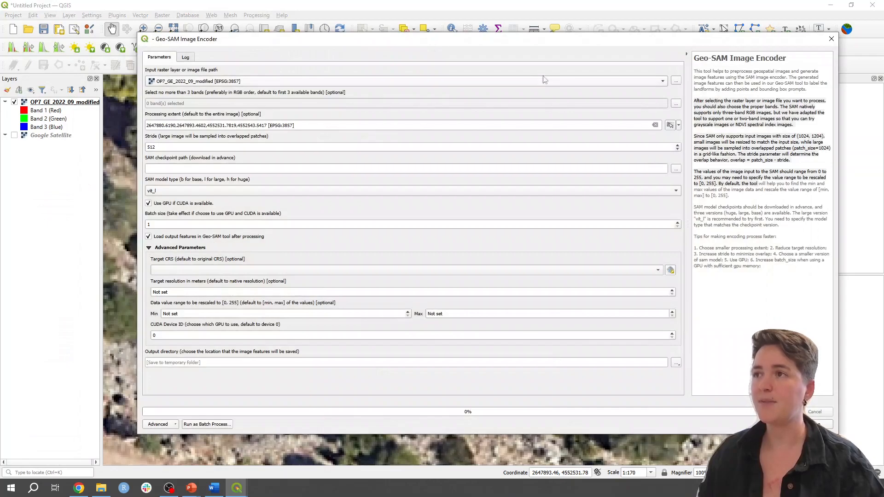
mouse_move(546, 44)
left_mouse_down()
mouse_move(510, 211)
mouse_move(468, 258)
mouse_move(525, 28)
mouse_move(534, 43)
left_mouse_up()
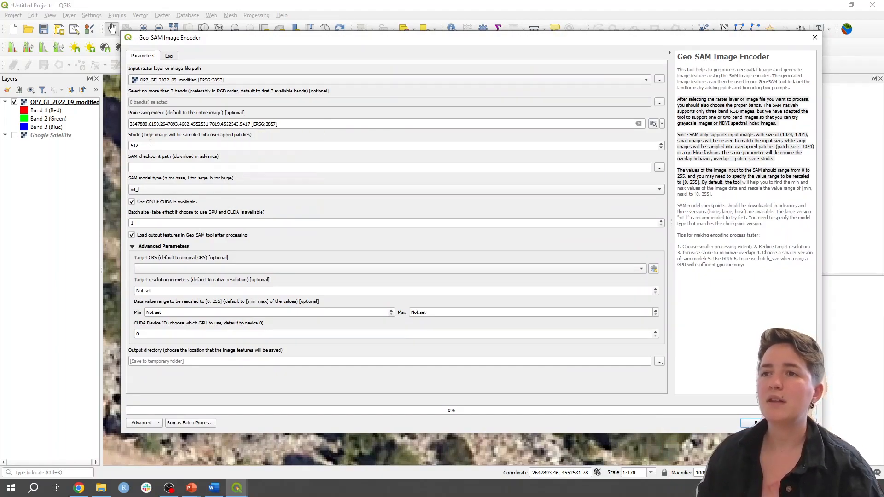
Choose sam_vit_l_0b3195.pth from the SAMModel folder in Downloads as the SAM checkpoint
left_click(219, 167)
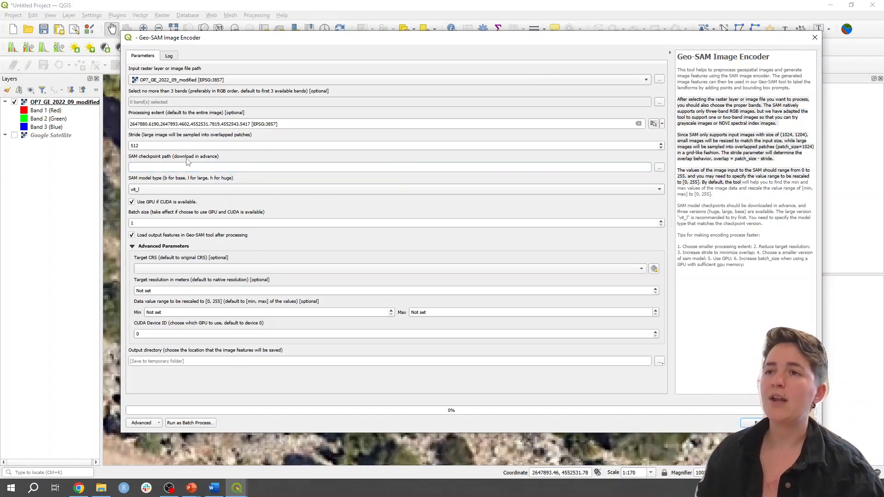
left_click(659, 168)
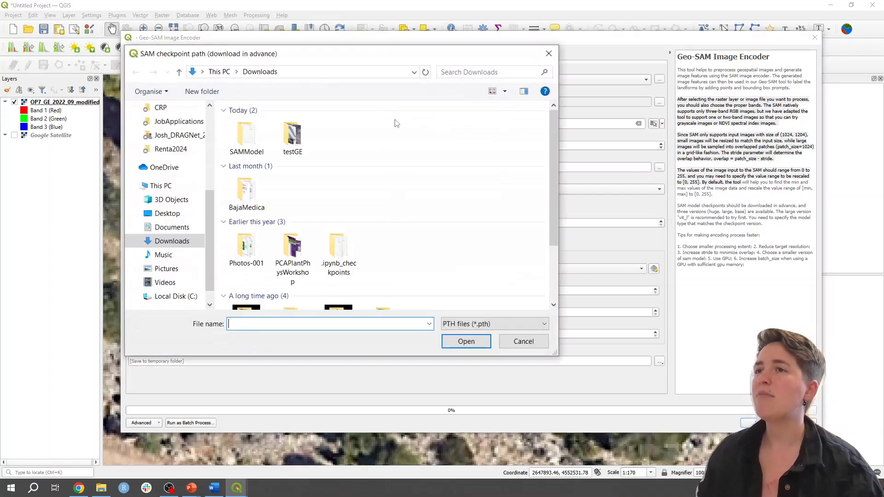
double_click(248, 135)
left_click(279, 127)
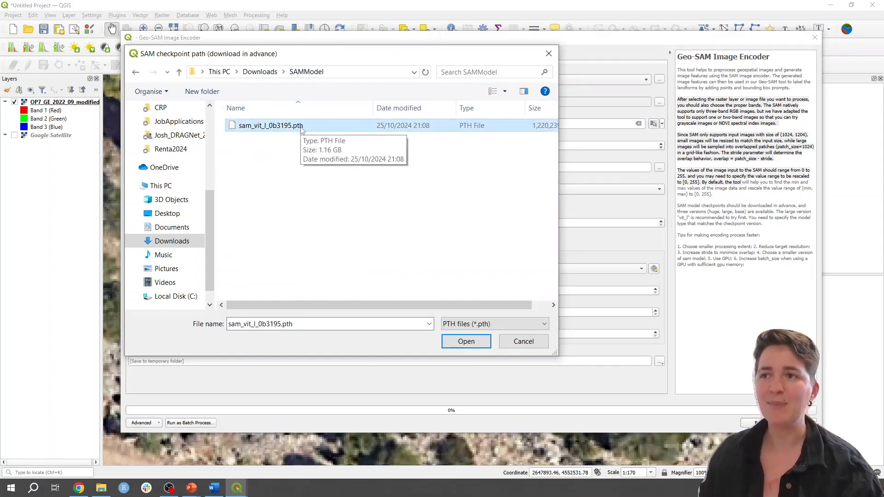
left_click(464, 341)
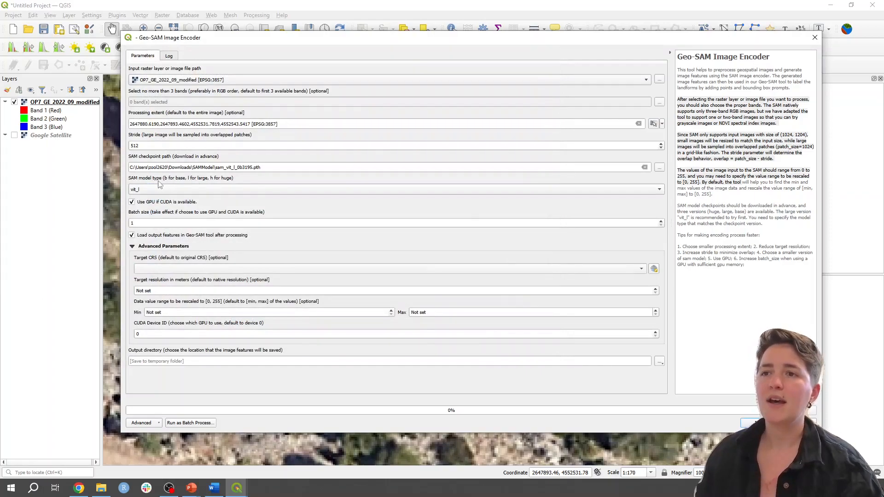
Select vit_l as the SAM model type and run the image encoder with output to a temporary folder
left_click(167, 194)
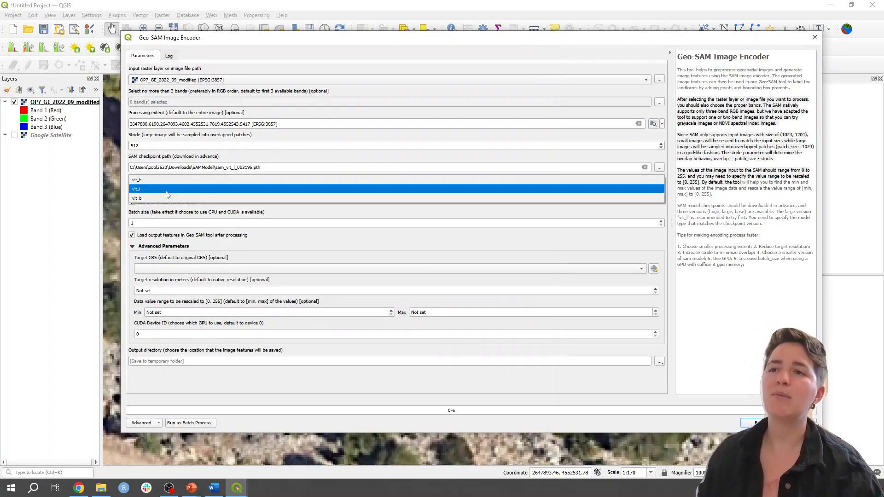
left_click(167, 189)
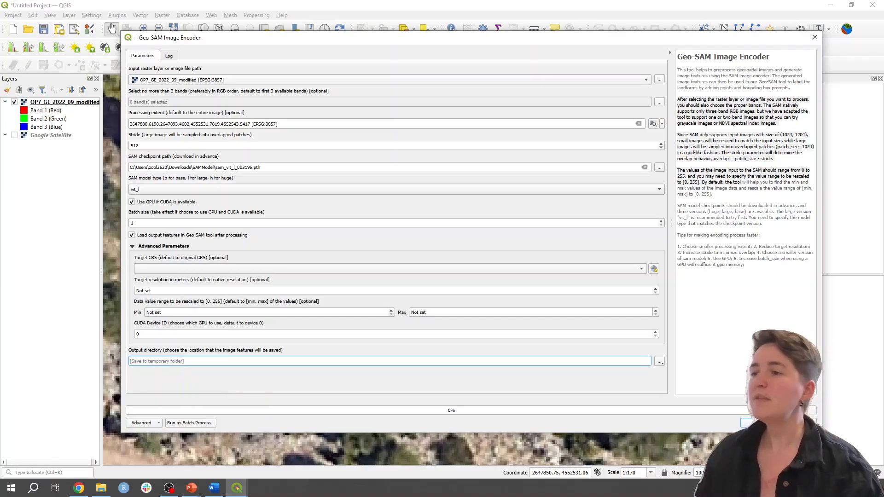
left_click(778, 423)
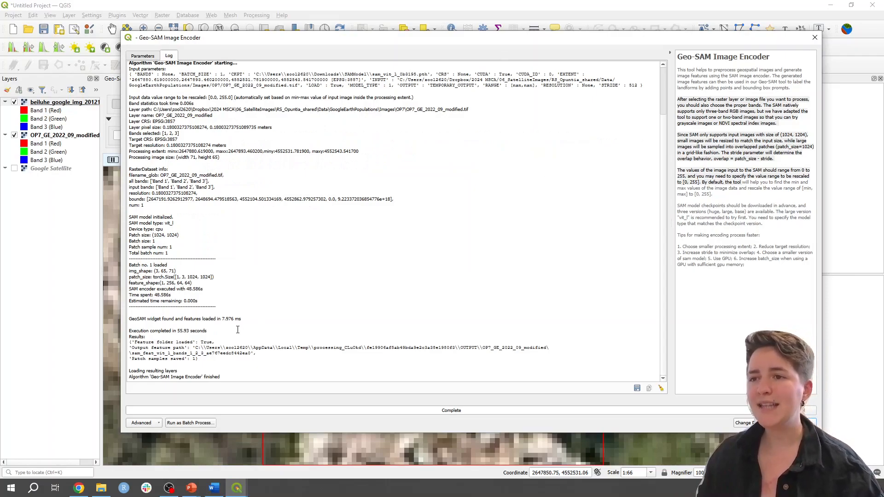
Examine the execution time and results in the encoder's log
left_click_drag(176, 331, 212, 331)
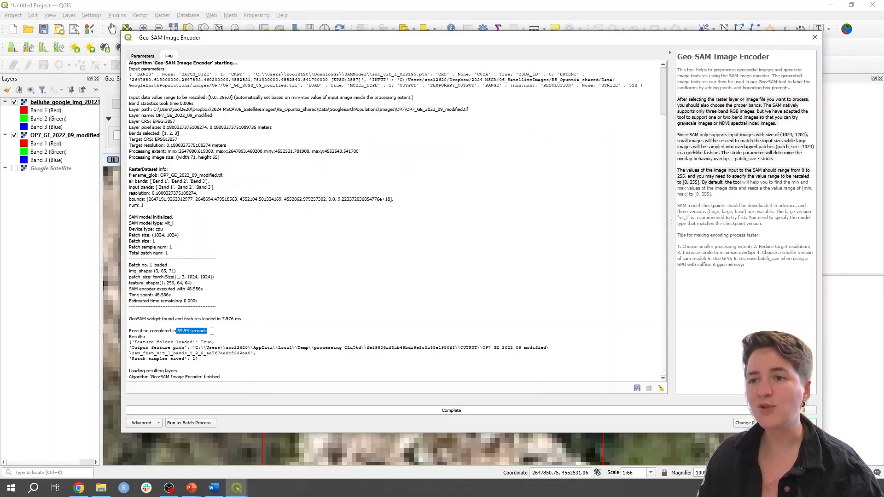
left_click(216, 353)
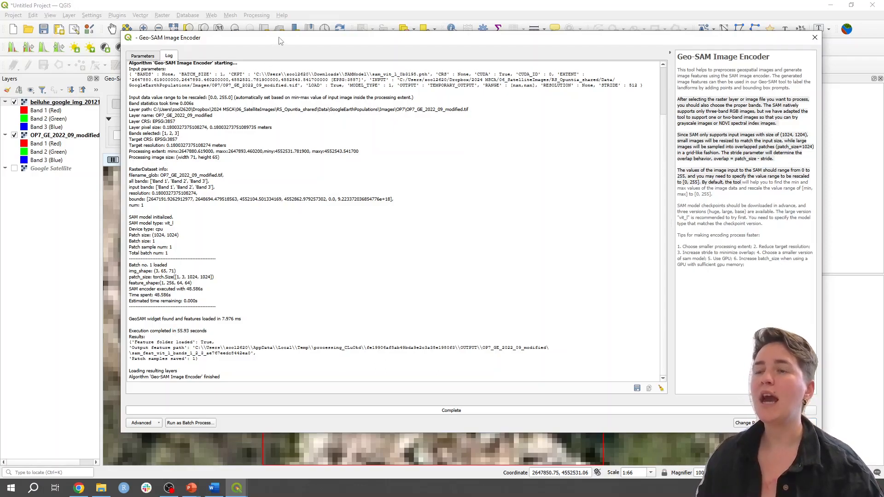
left_click_drag(280, 41, 280, 54)
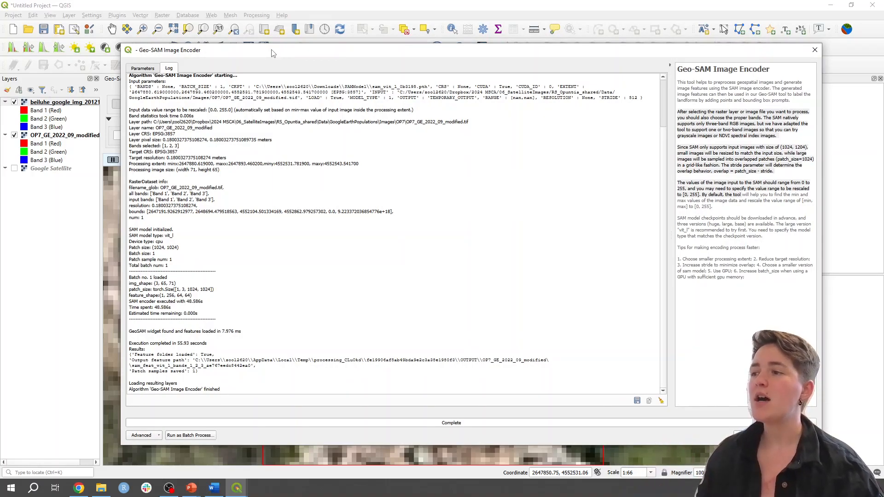
Move the encoder window off the map and close the Results Viewer, keeping foreground points active in the Geo-SAM Tool
left_click_drag(272, 52, 883, 57)
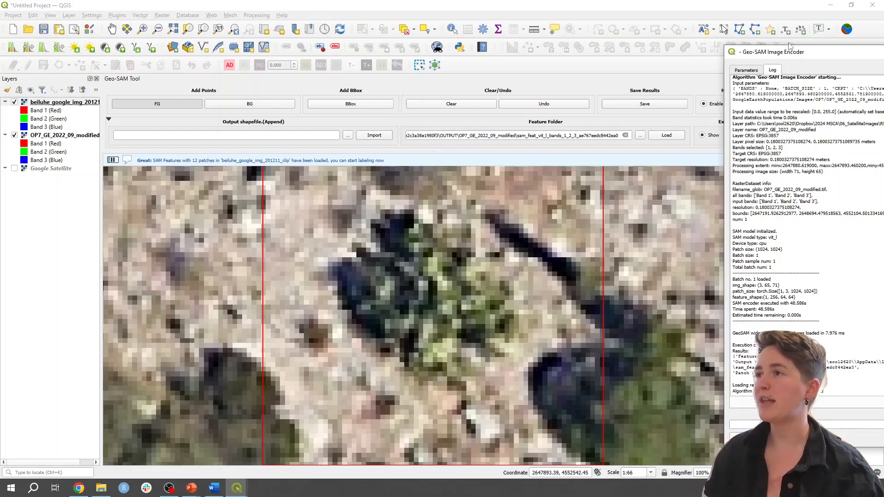
left_click(743, 71)
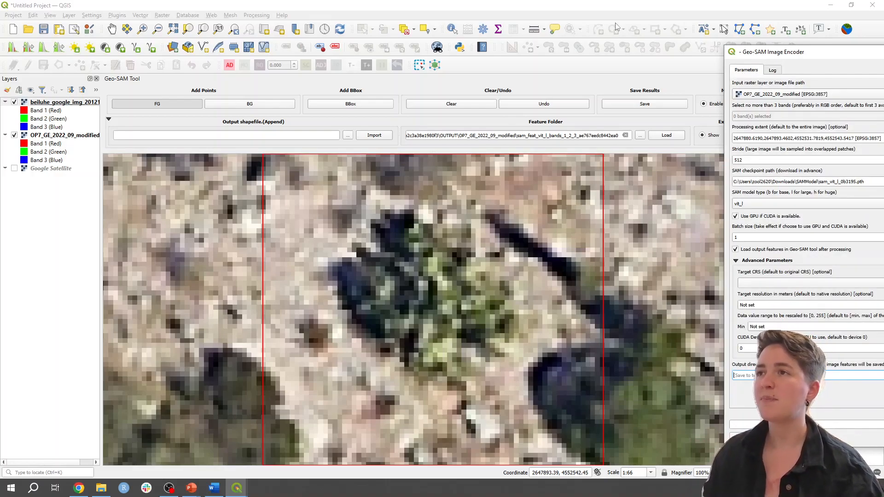
left_click(556, 10)
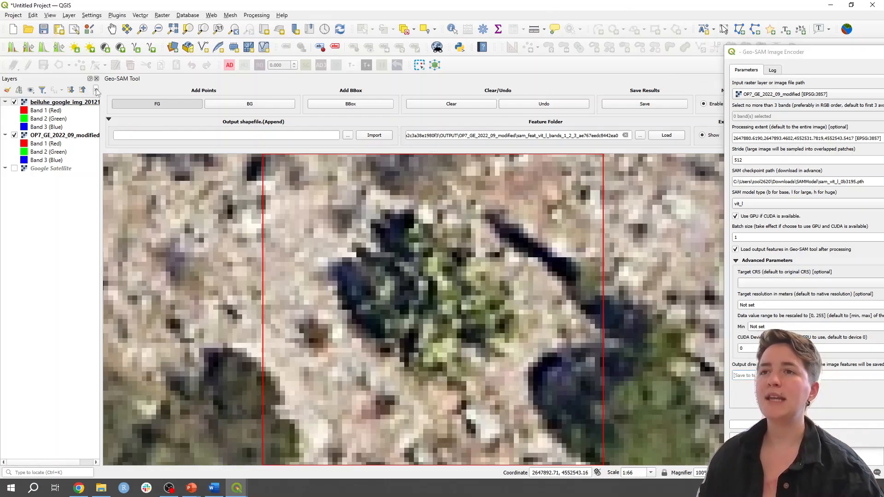
left_click_drag(791, 53, 0, 177)
left_click_drag(0, 45, 0, 88)
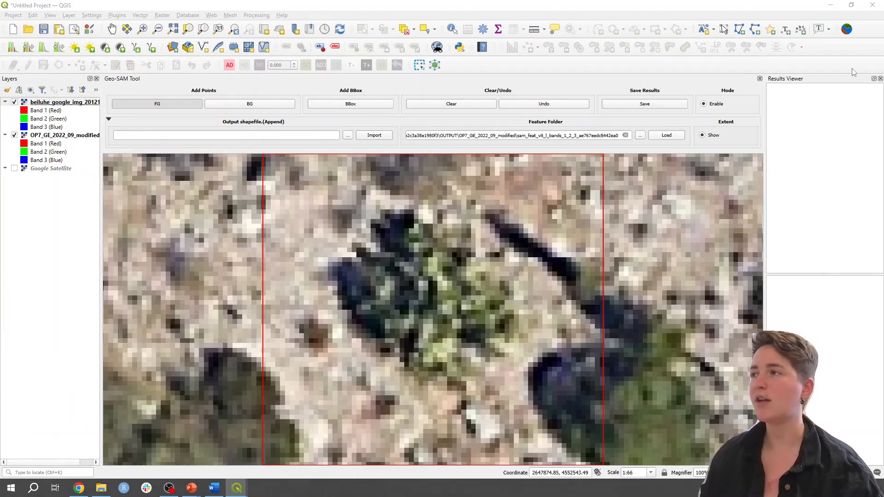
left_click(880, 78)
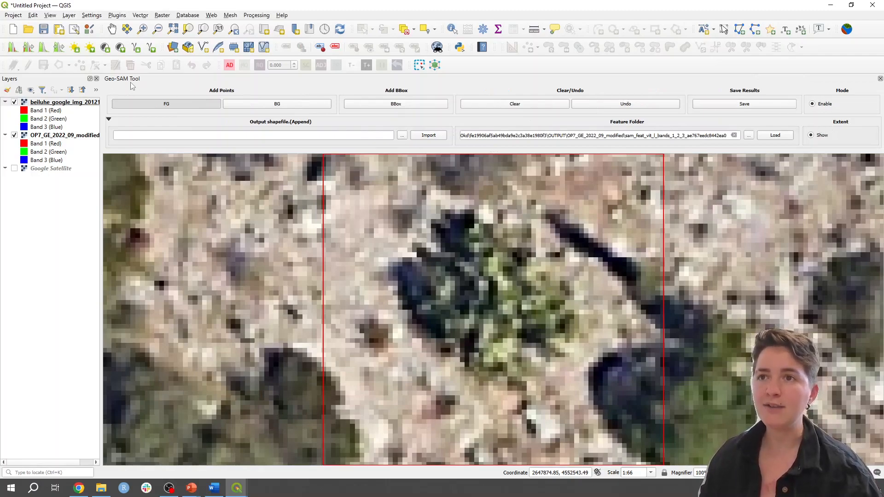
left_click(205, 105)
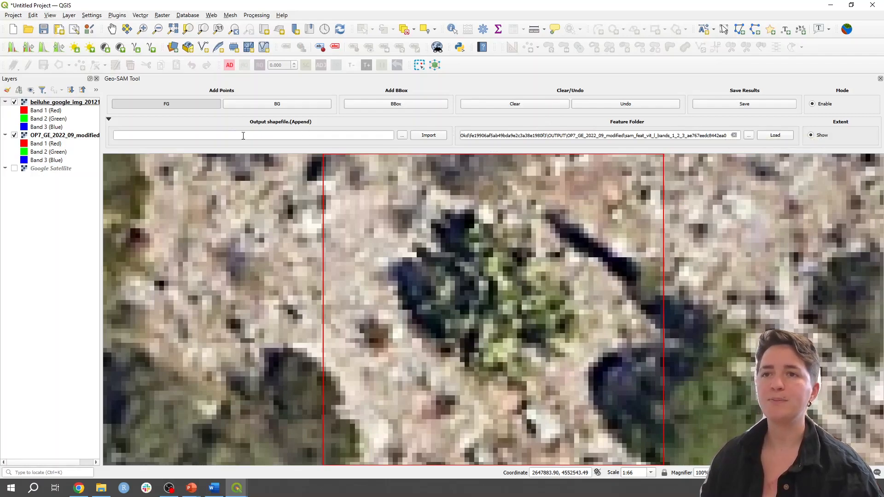
Inspect the full extent of the beiluhe_google_img_201211_clip sample layer and remove it from the project
left_click(64, 102)
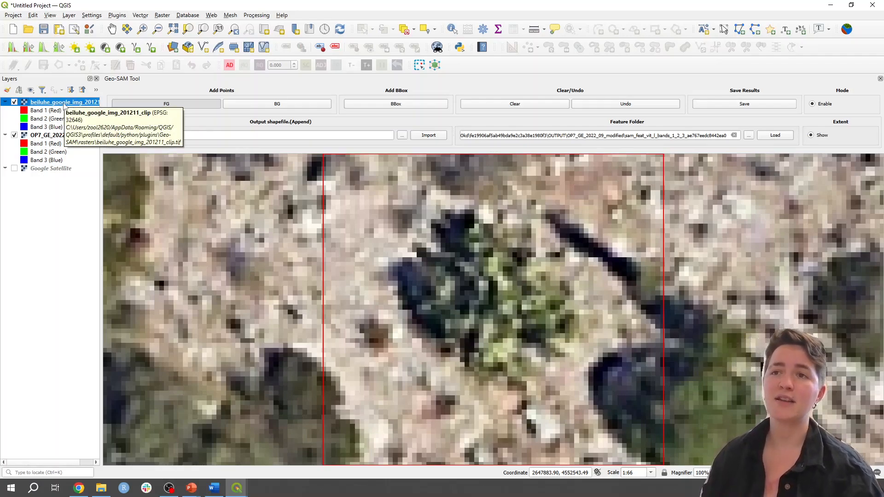
right_click(64, 105)
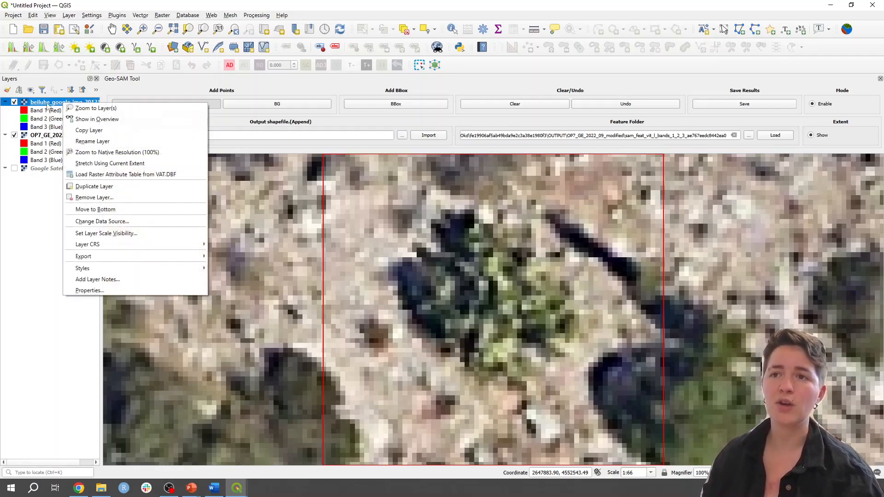
left_click(97, 109)
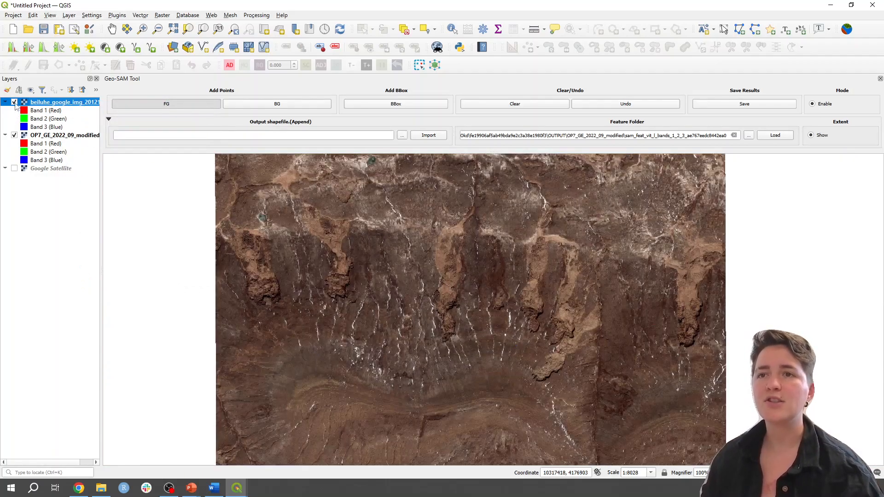
left_click(14, 103)
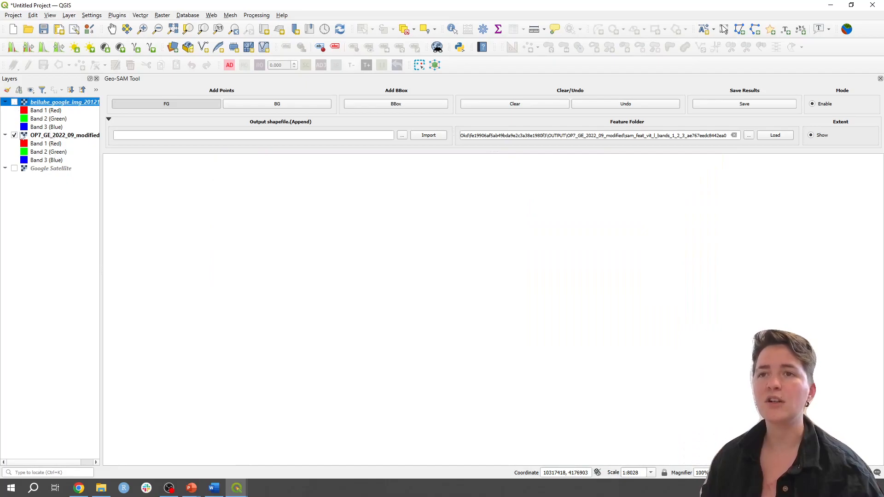
right_click(28, 102)
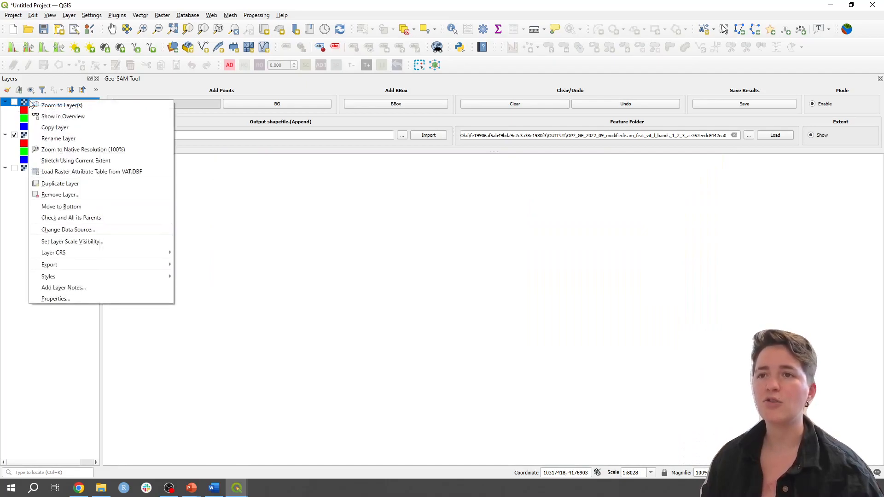
left_click(60, 193)
left_click(428, 255)
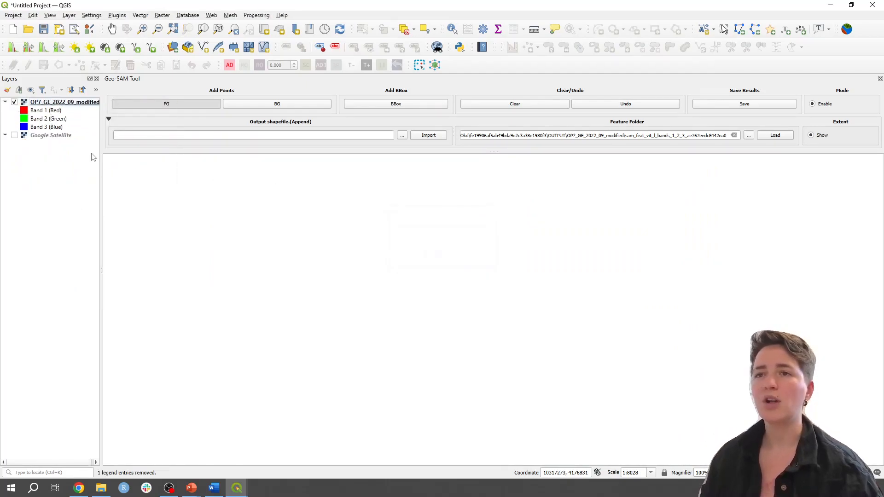
Segment the plant inside the encoded extent of OP7_GE_2022_09_modified by drawing a BBox prompt around it
right_click(71, 103)
left_click(102, 108)
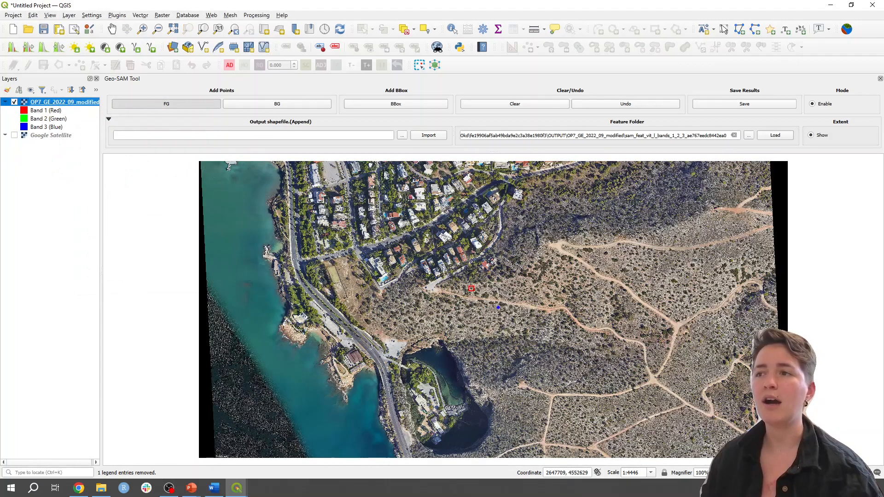
scroll(470, 274, "up", 3)
scroll(471, 423, "up", 2)
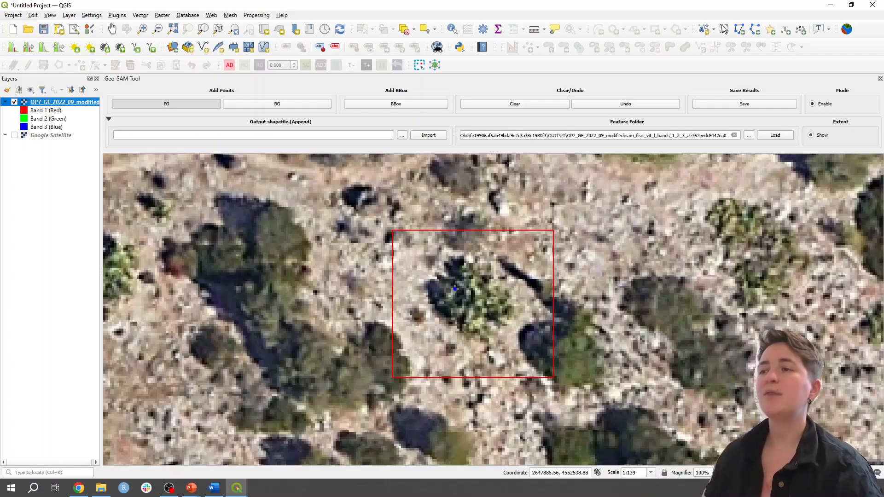
scroll(455, 288, "up", 1)
scroll(474, 263, "down", 1)
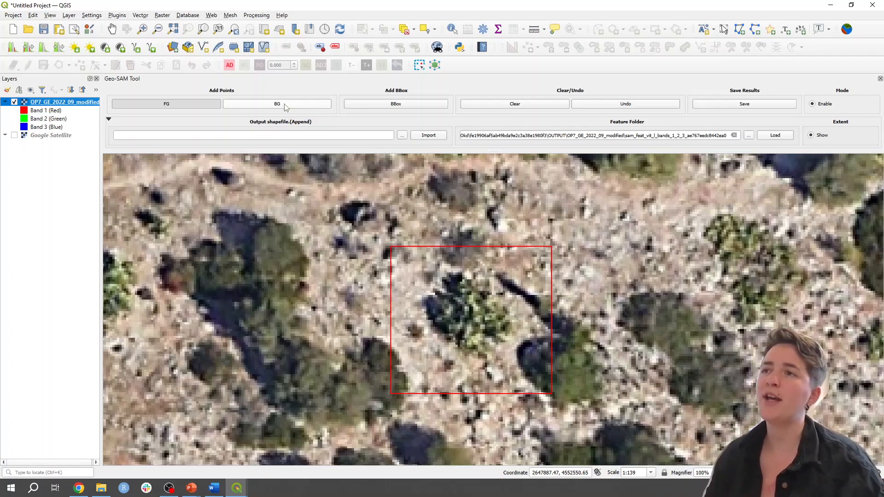
left_click(401, 108)
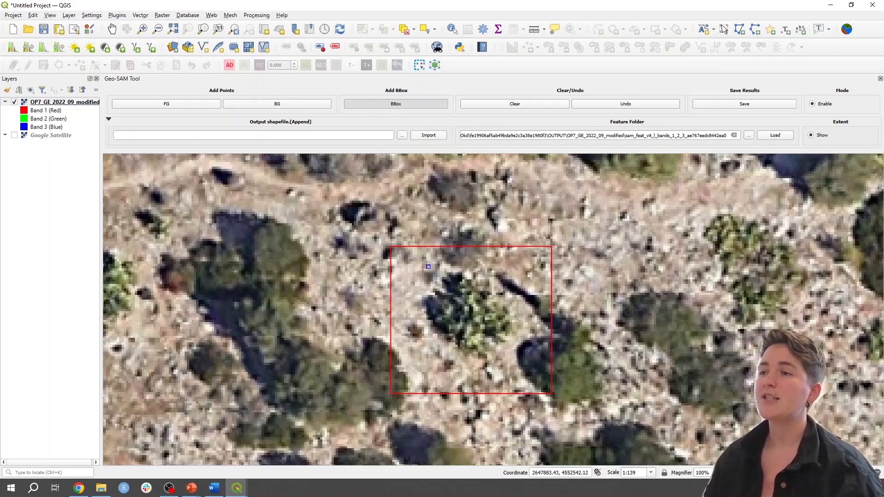
left_click_drag(420, 258, 519, 375)
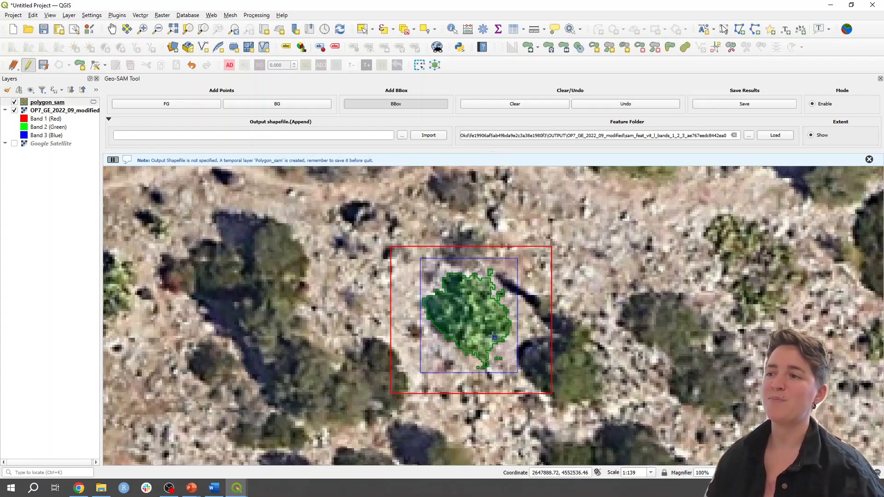
Examine the segmented polygon's outline against the plant's edges and its shadow
scroll(492, 335, "up", 3)
scroll(493, 335, "down", 2)
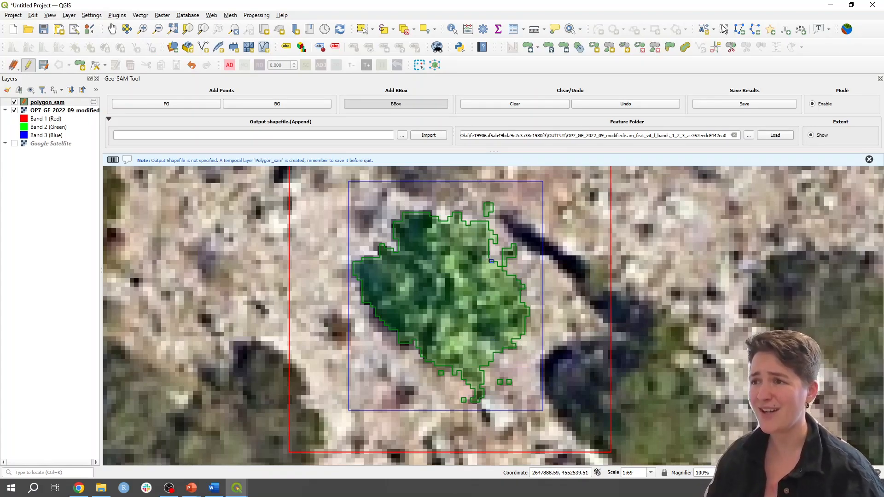
scroll(487, 208, "down", 1)
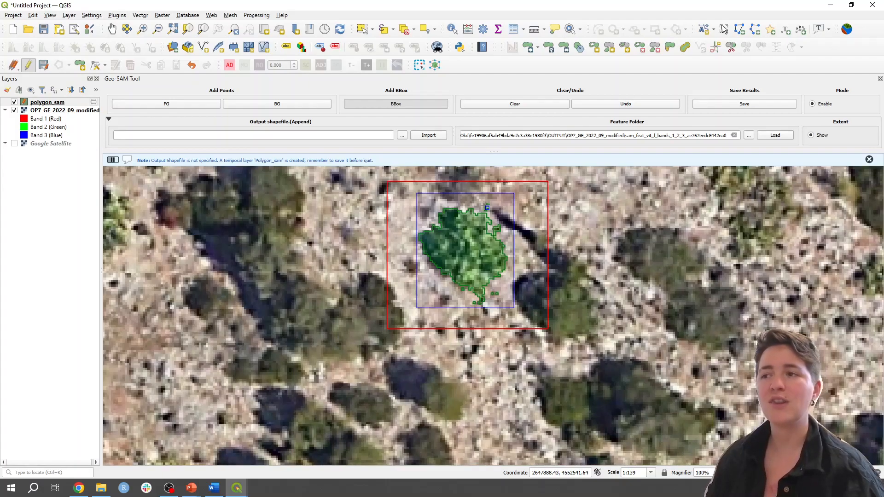
scroll(490, 203, "up", 1)
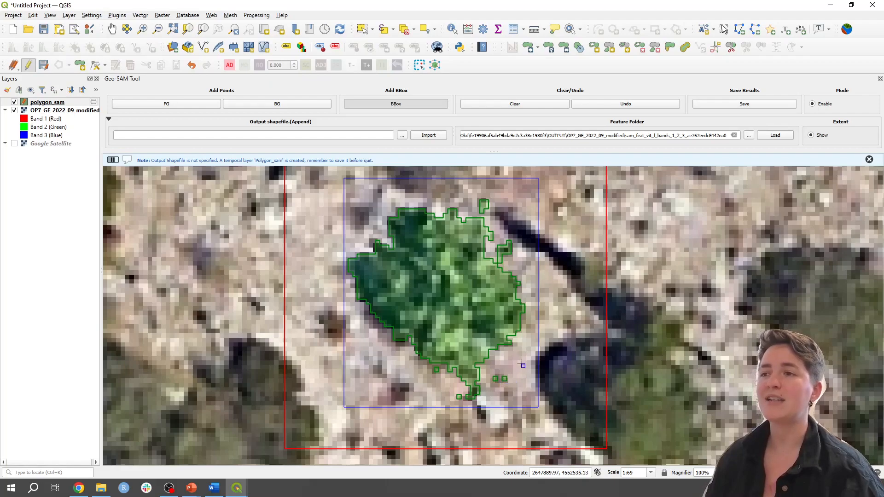
Redraw the BBox prompt around the plant several times with tighter and looser margins to compare the segmentations
left_click_drag(343, 216, 530, 379)
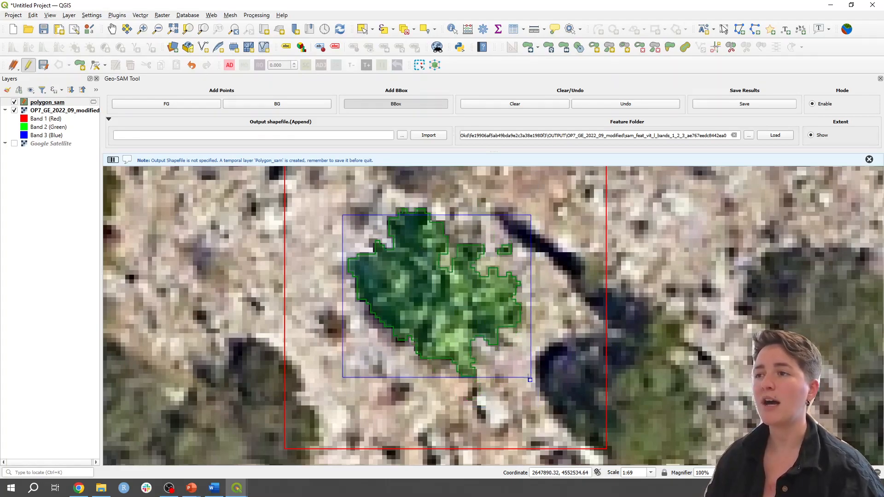
left_click_drag(356, 213, 529, 368)
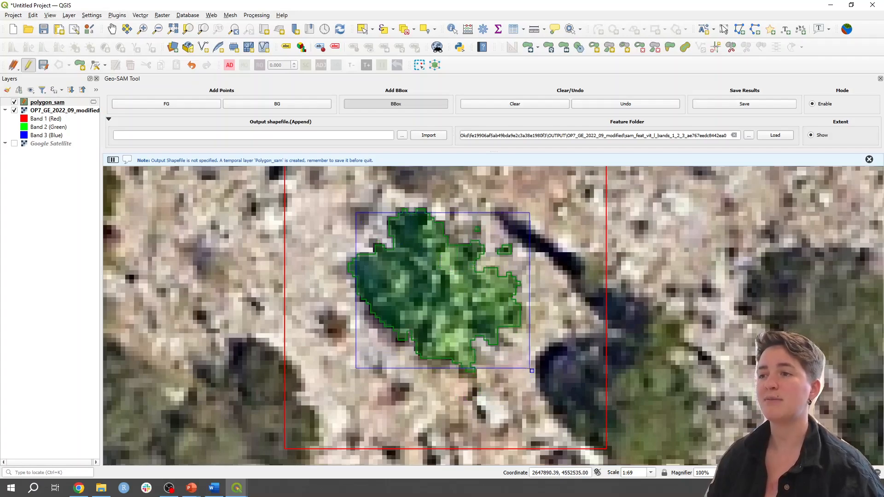
left_click_drag(358, 243, 528, 373)
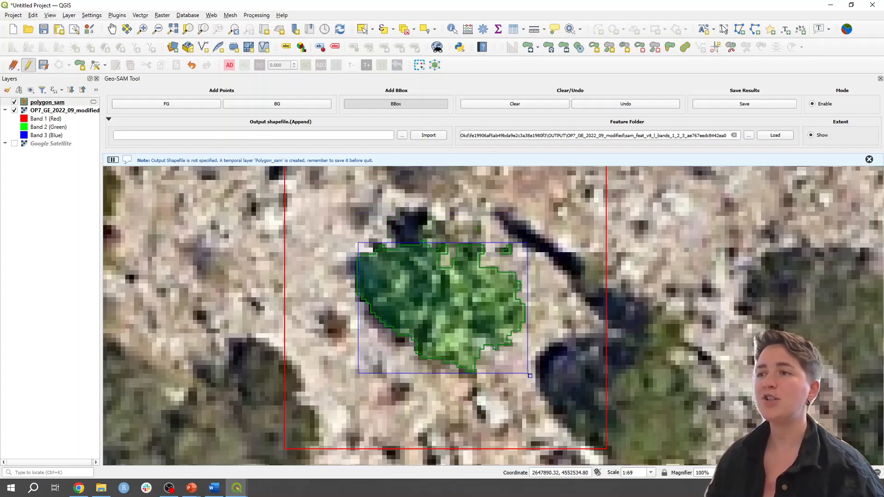
left_click_drag(355, 200, 544, 397)
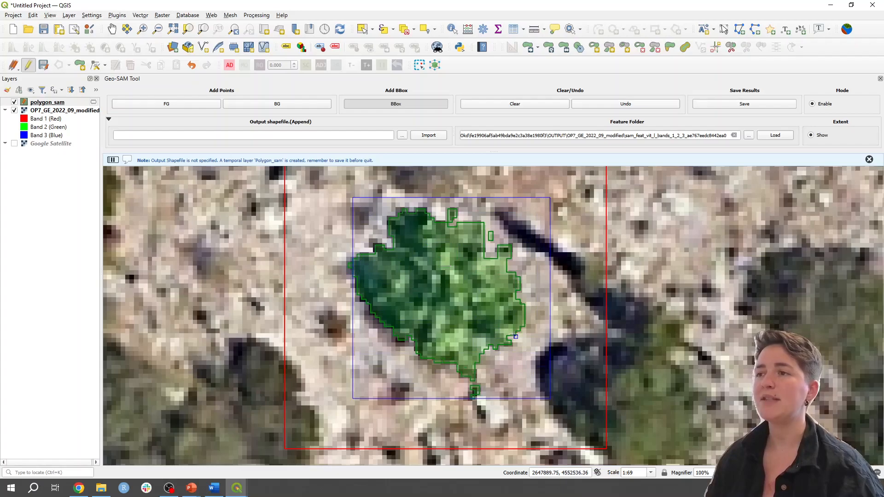
Redraw the plant's BBox prompt at the 1:278 map scale and check the outline up close
scroll(513, 334, "down", 2)
left_click_drag(466, 293, 522, 359)
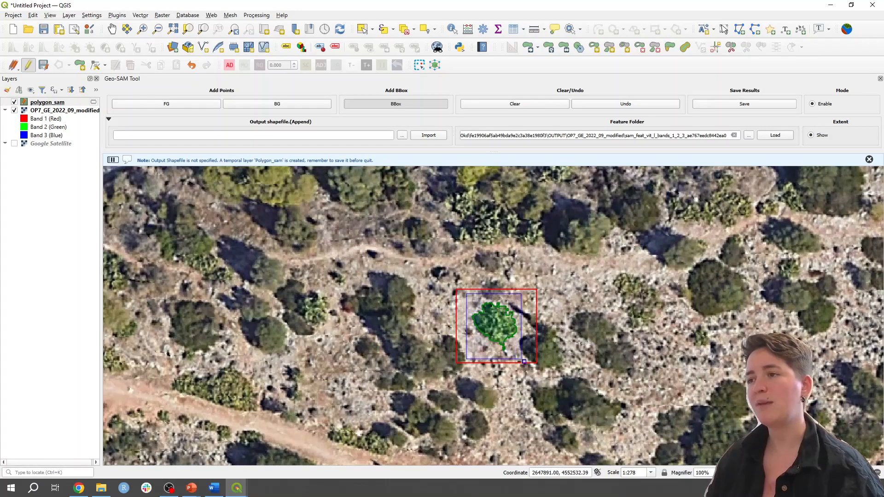
left_click_drag(471, 296, 518, 344)
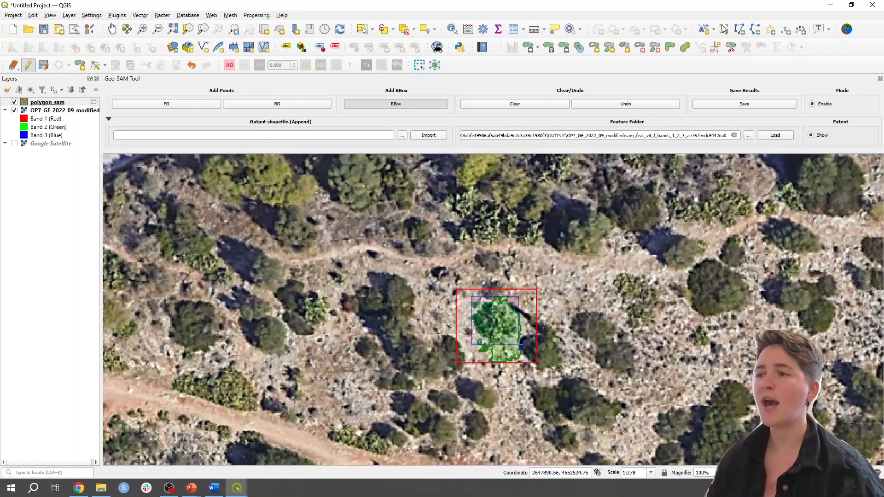
scroll(505, 338, "up", 1)
scroll(506, 340, "up", 1)
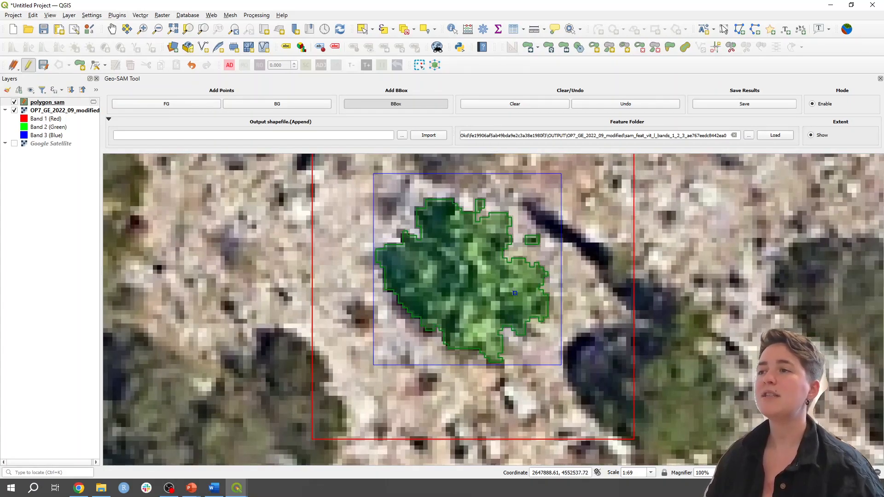
Add background points on the stray fragments around the plant's upper and lower edges to exclude them from the segmentation
left_click(297, 108)
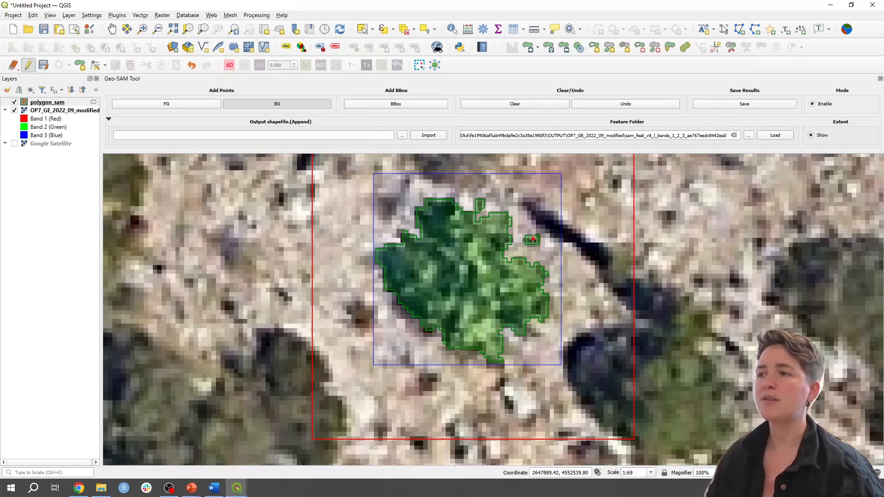
left_click(533, 239)
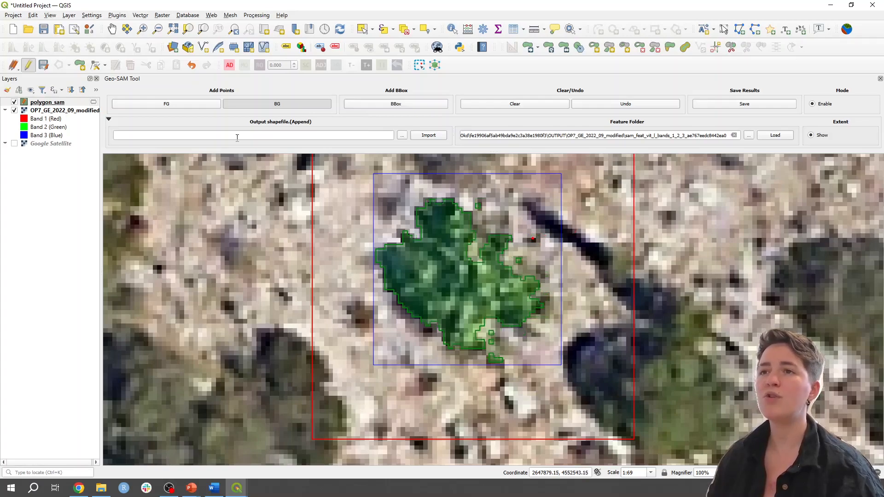
left_click(497, 293)
left_click(497, 216)
left_click(480, 217)
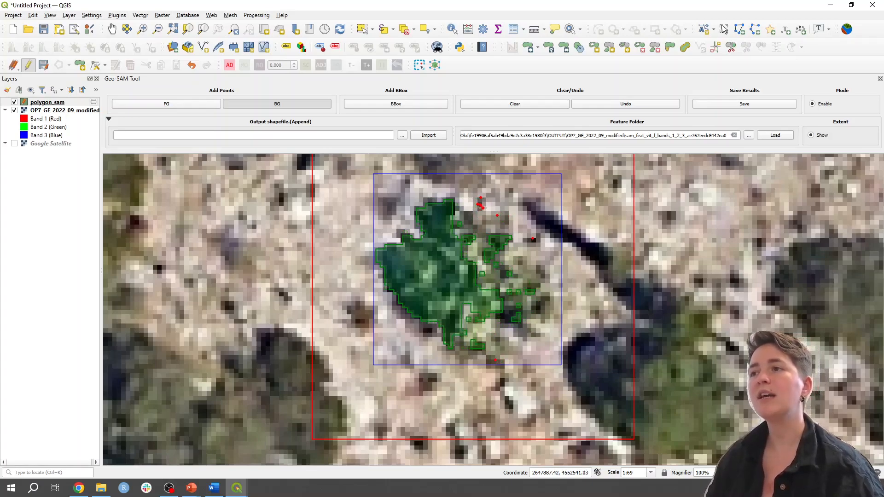
scroll(483, 208, "down", 1)
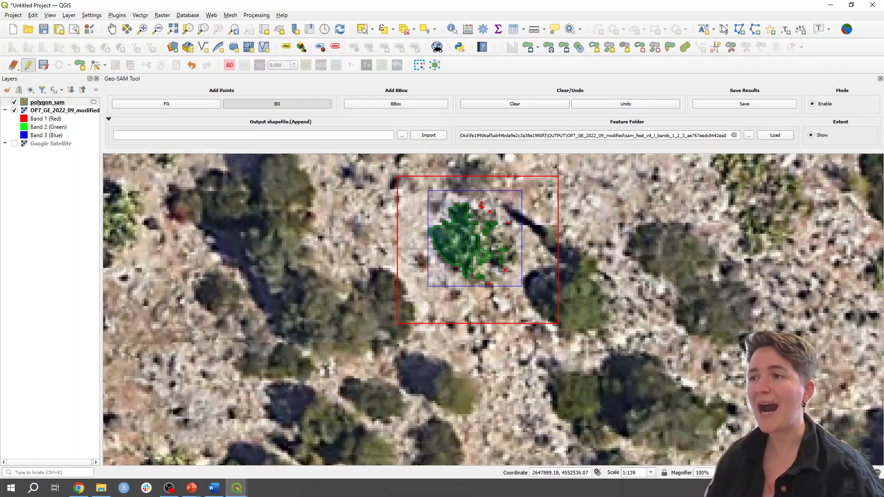
left_click(473, 277)
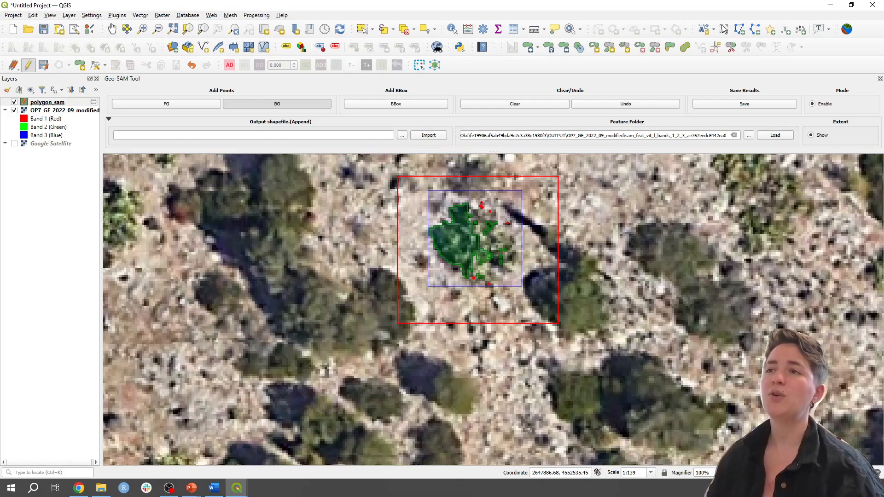
left_click(490, 253)
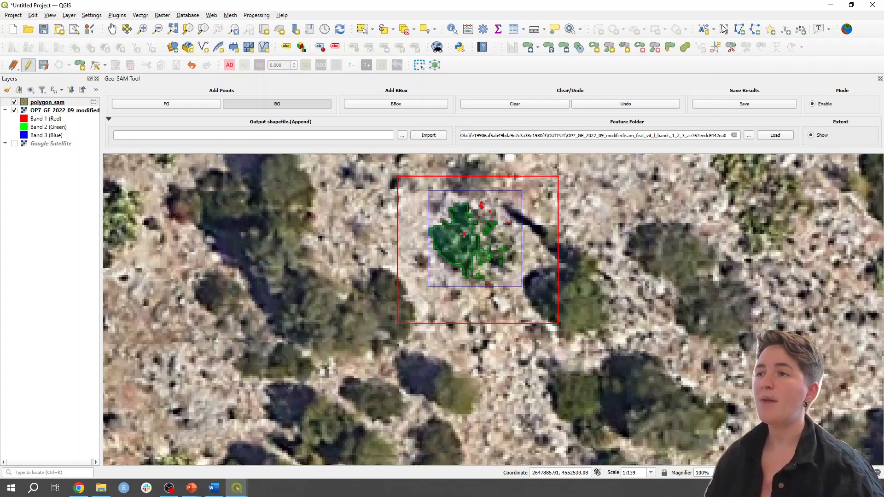
left_click(490, 226)
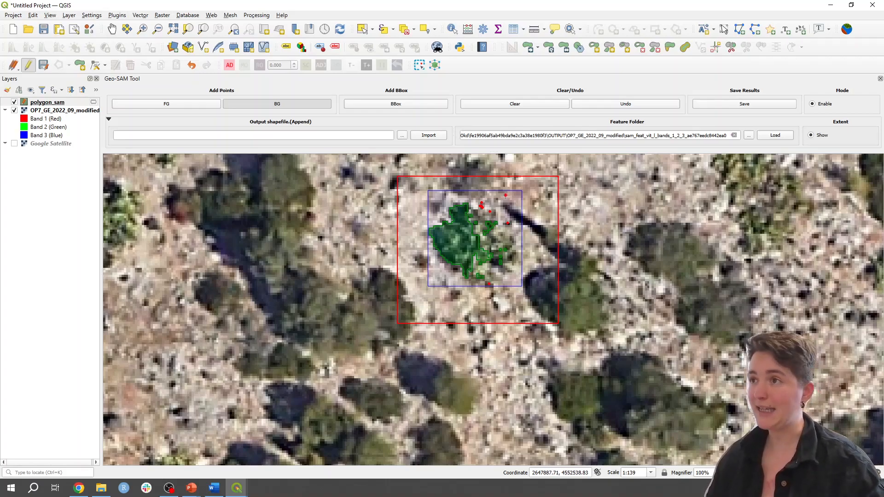
Clear all prompts and segment the plant again with a BBox drawn tightly around it
left_click(528, 105)
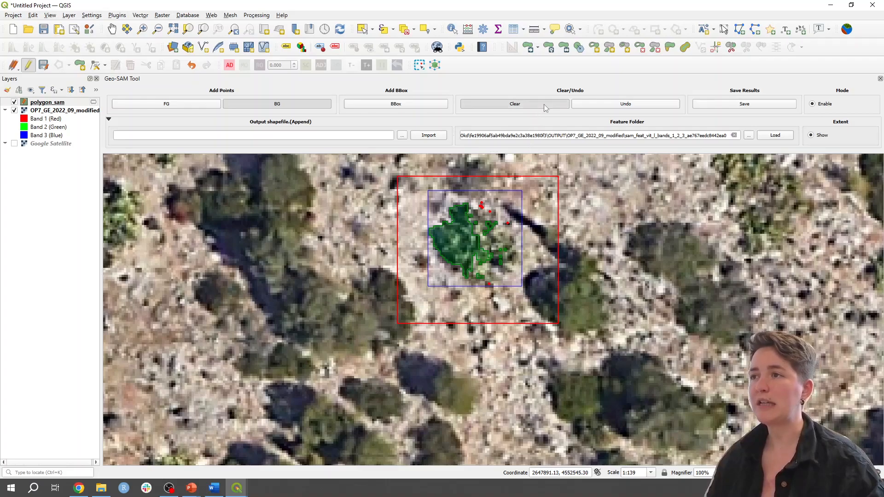
left_click(392, 105)
left_click_drag(422, 193, 525, 293)
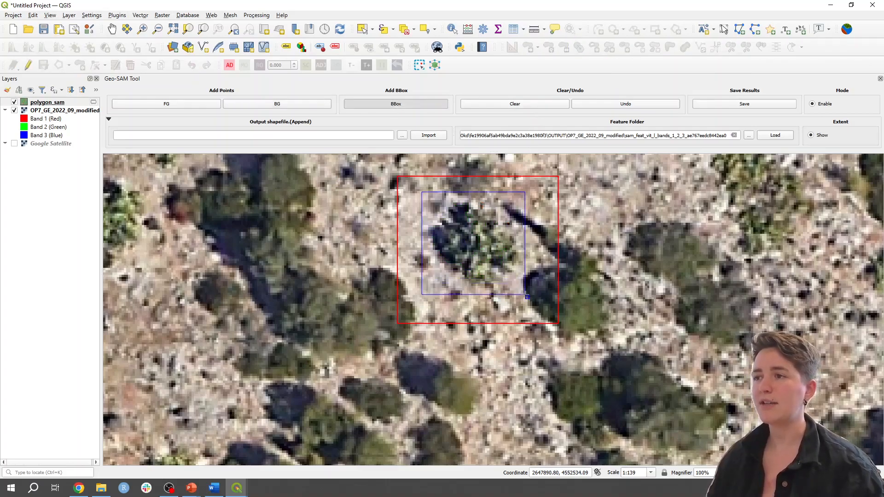
left_click_drag(435, 204, 520, 278)
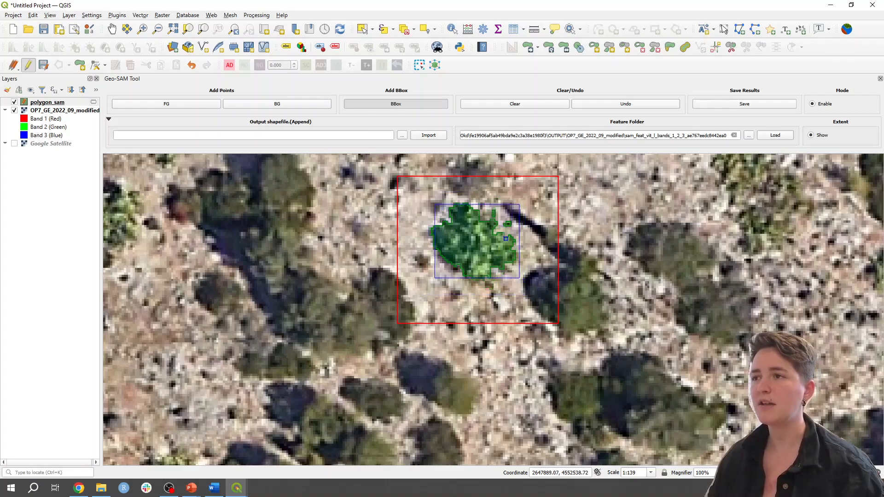
Check the new outline against the plant's edges and save the segmented polygon to the polygon_sam layer
scroll(505, 238, "up", 1)
scroll(506, 238, "down", 1)
scroll(505, 238, "up", 2)
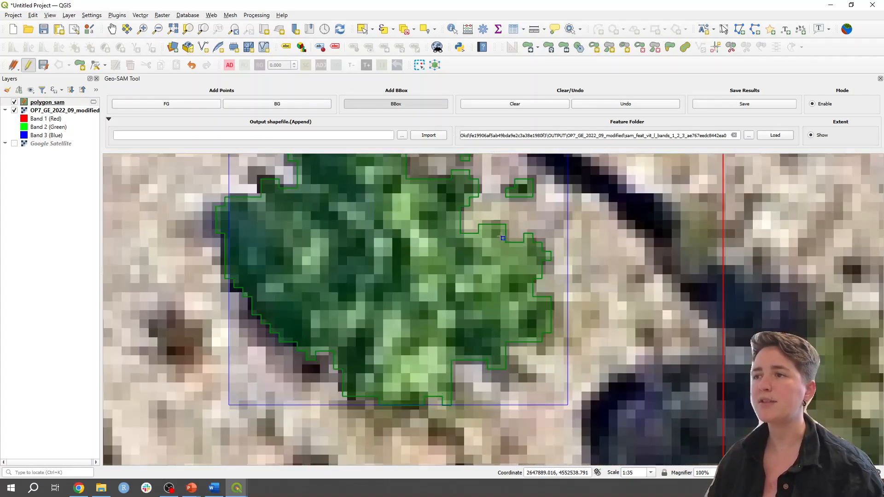
scroll(507, 238, "down", 1)
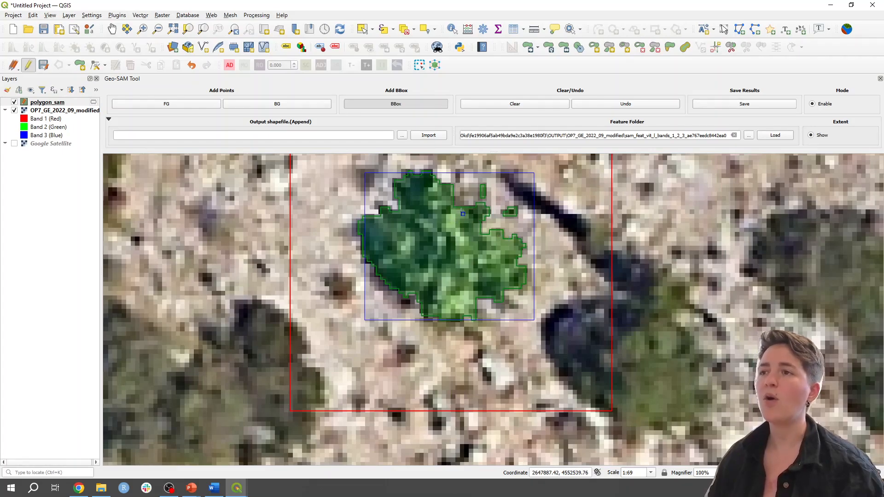
scroll(462, 214, "down", 1)
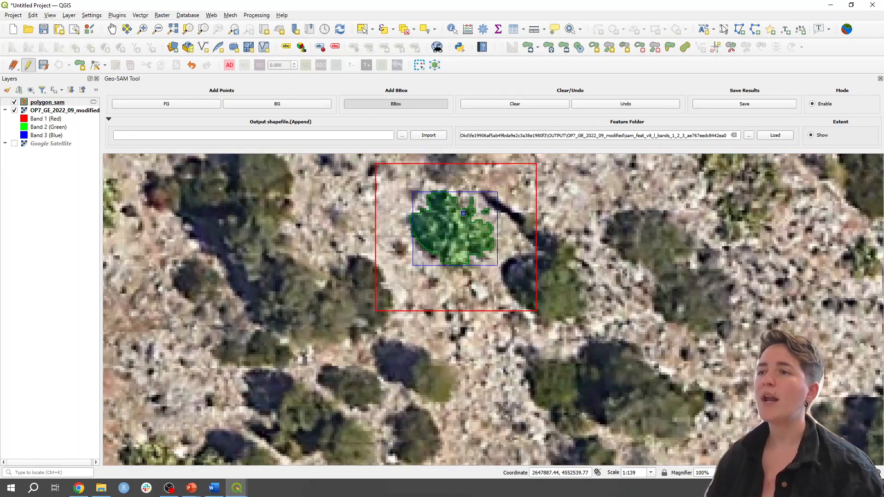
left_click(753, 105)
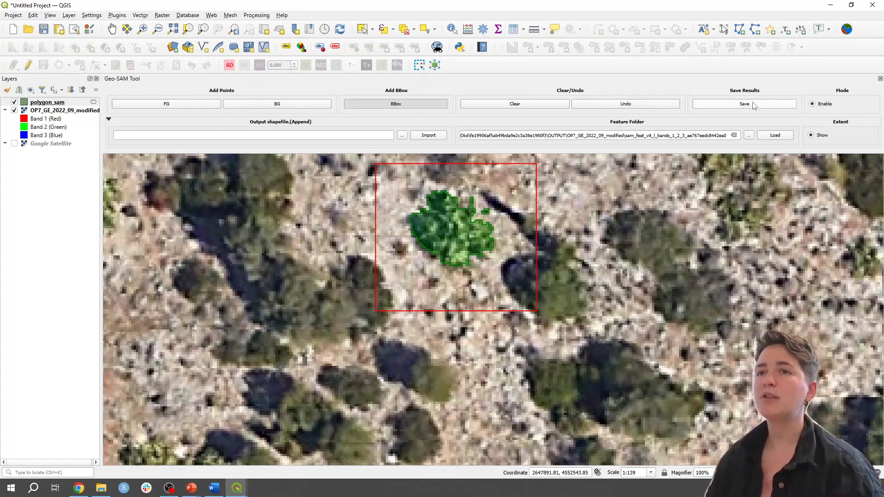
Toggle the visibility of the polygon_sam layer to compare the saved polygon with the imagery
left_click(49, 103)
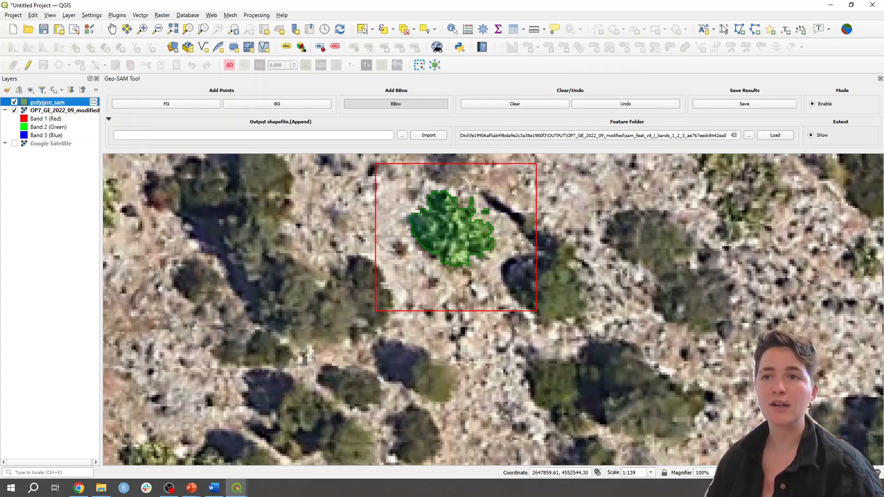
left_click(14, 102)
left_click(15, 102)
left_click(15, 102)
left_click(14, 102)
left_click(14, 102)
left_click(14, 102)
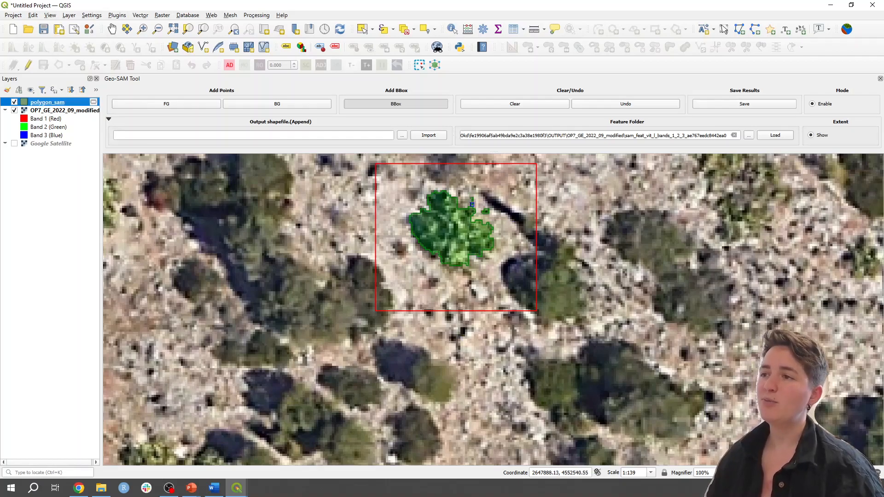
Segment the small plant beside the saved polygon with a BBox prompt and inspect its outline at several scales
scroll(470, 202, "up", 2)
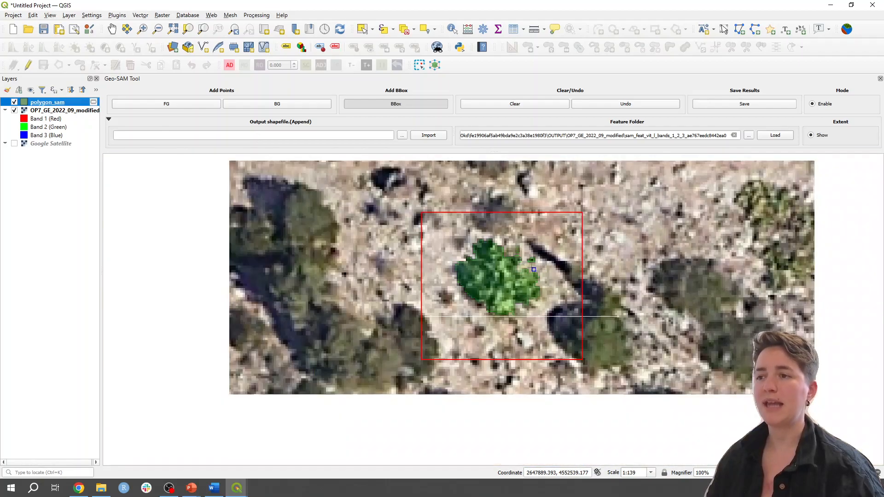
scroll(529, 264, "down", 2)
left_click(390, 107)
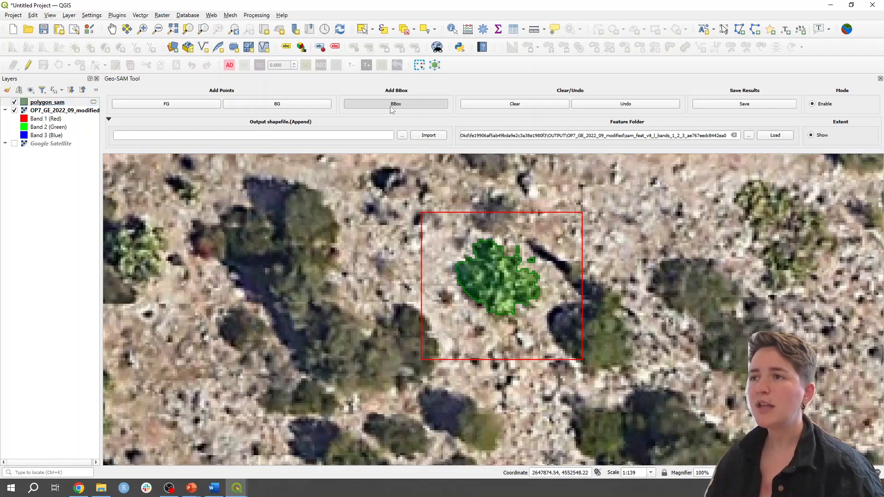
left_click_drag(434, 284, 459, 316)
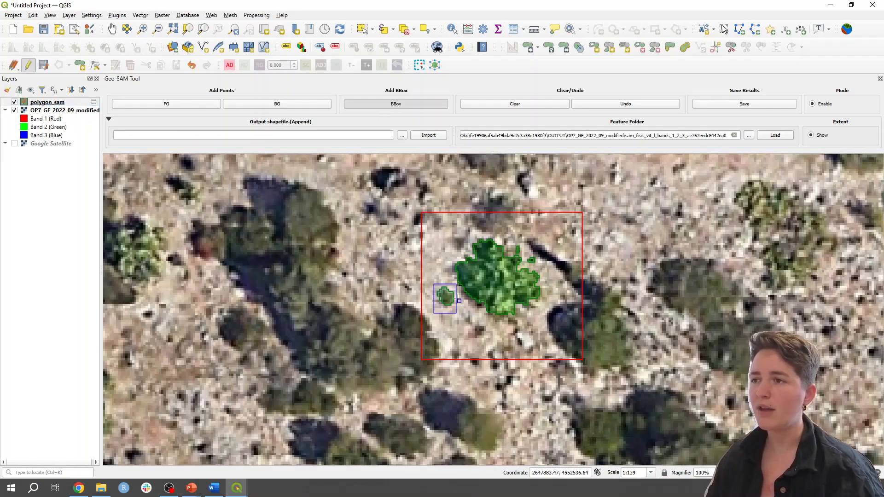
scroll(468, 302, "up", 1)
scroll(427, 298, "down", 1)
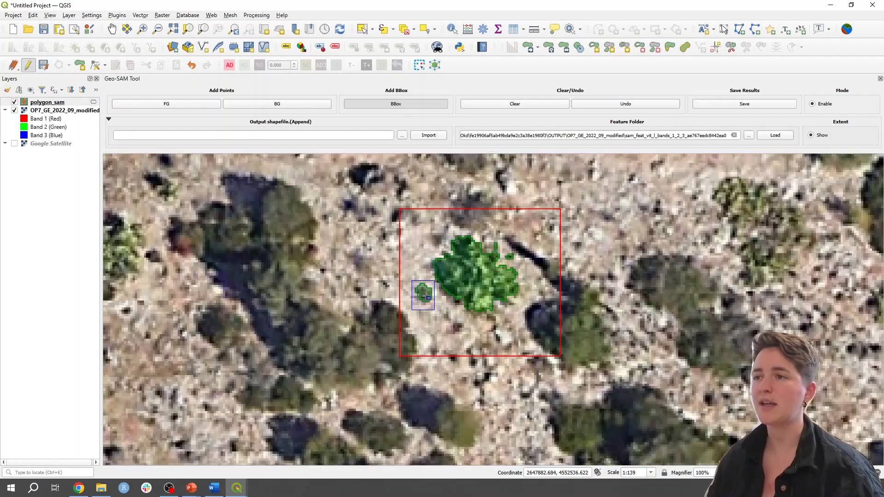
scroll(428, 298, "up", 1)
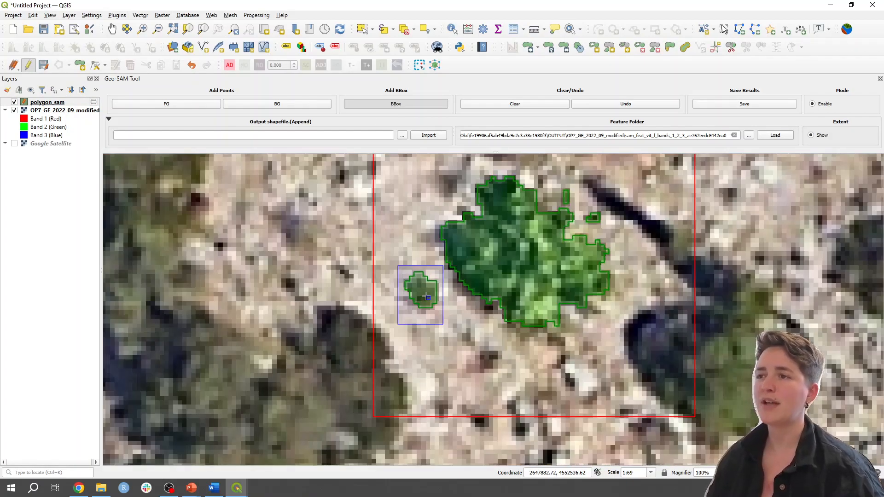
scroll(428, 298, "down", 1)
scroll(428, 298, "down", 1)
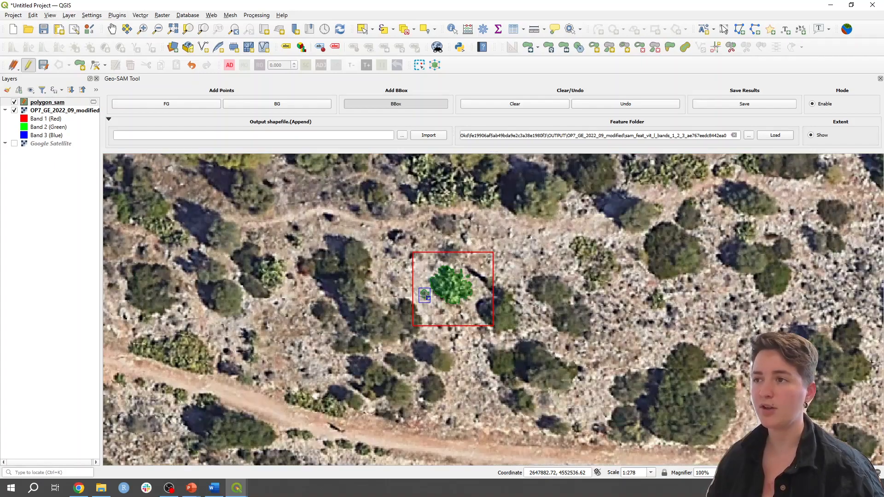
scroll(456, 261, "up", 1)
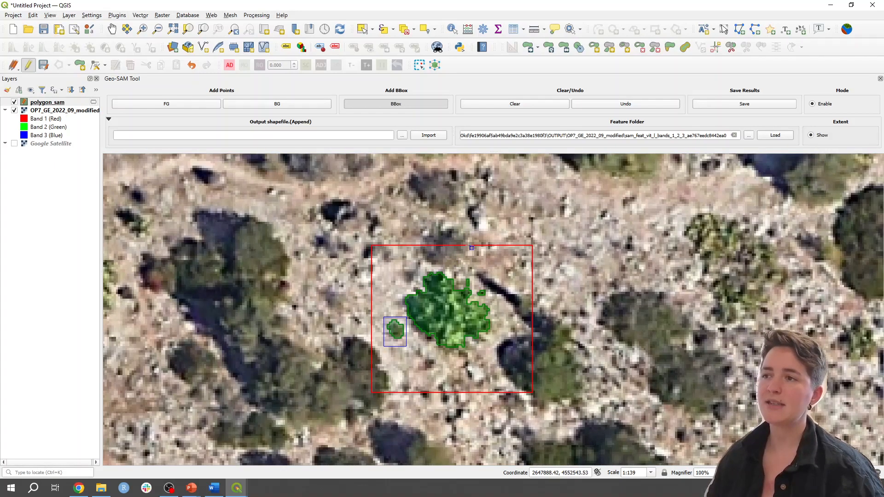
Segment the shrub crossing the upper boundary of the encoded extent with a BBox, redrawing the box until it frames the shrub
left_click_drag(414, 243, 497, 275)
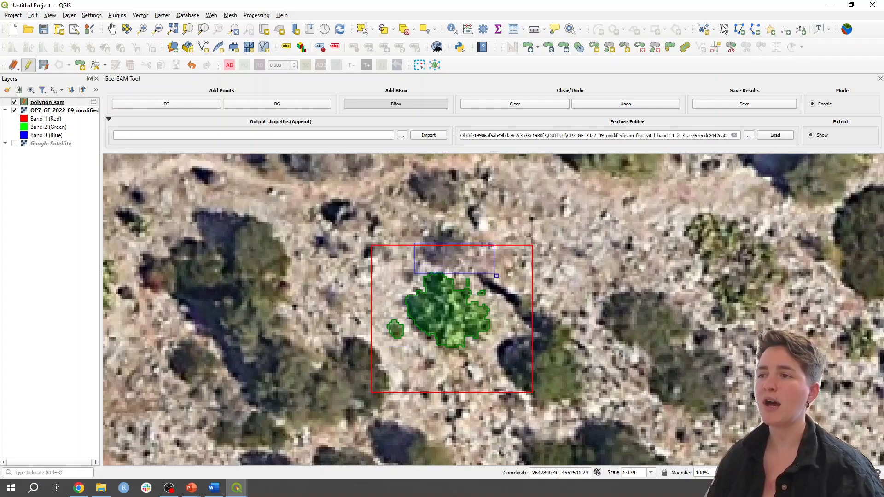
left_click_drag(408, 211, 496, 274)
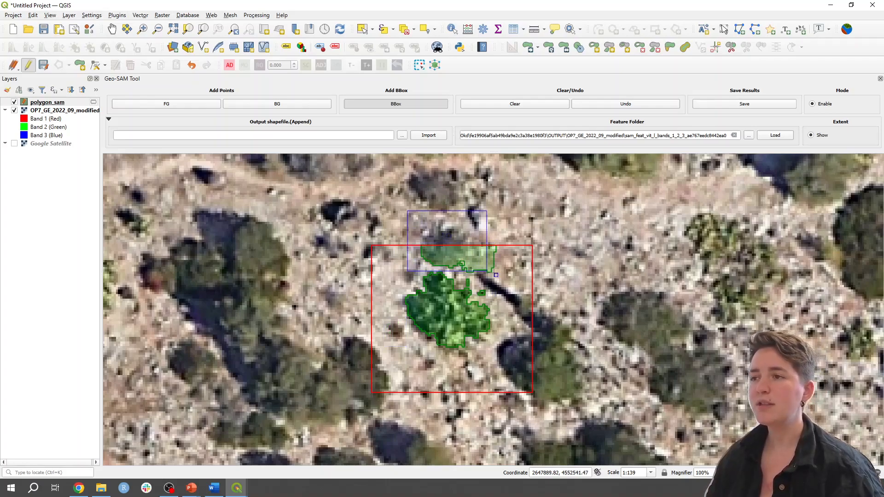
left_click_drag(402, 237, 486, 274)
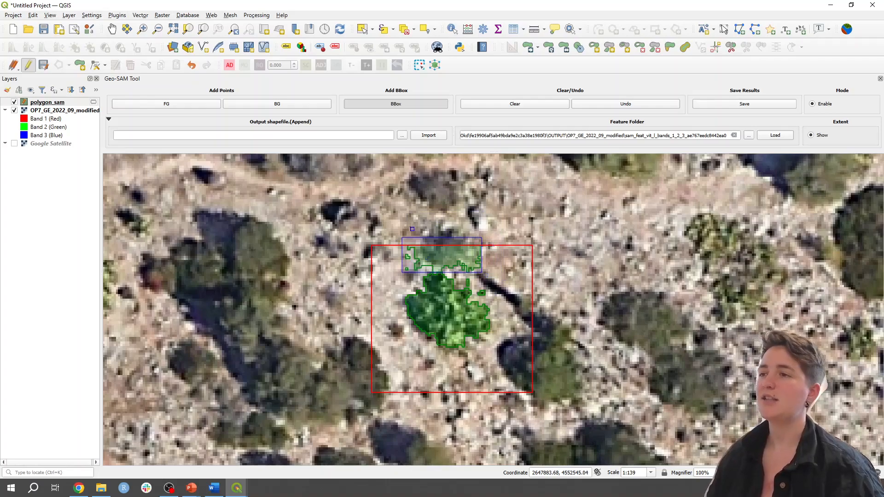
Try a BBox prompt completely outside the encoded extent and undo it
left_click_drag(499, 201, 526, 226)
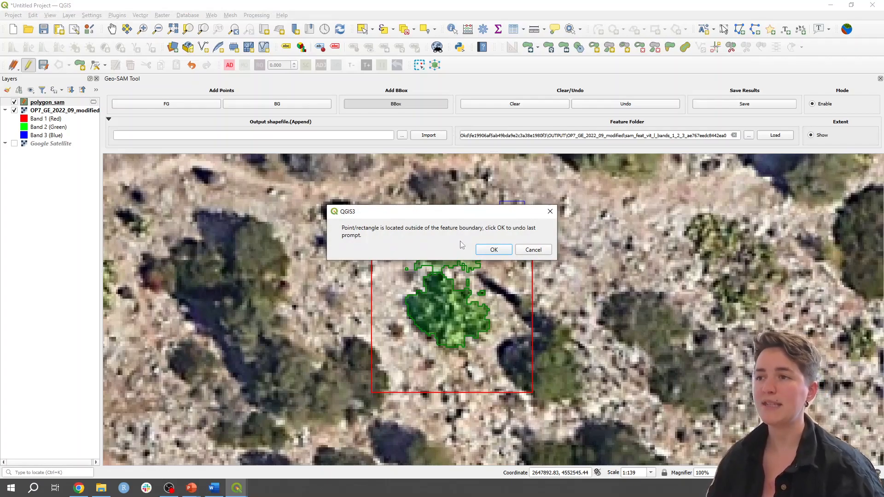
left_click(507, 251)
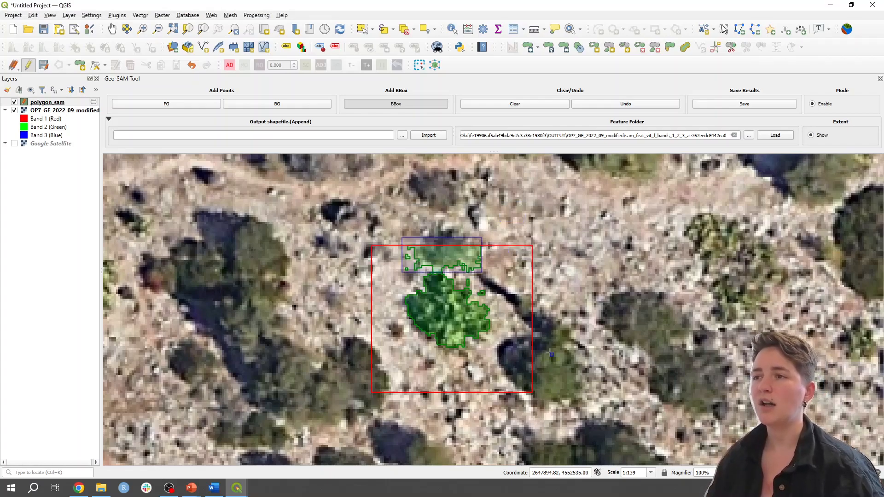
Clear the BBox prompt and unsaved segmentation of the shrub crossing the encoded extent's upper boundary
left_click(543, 105)
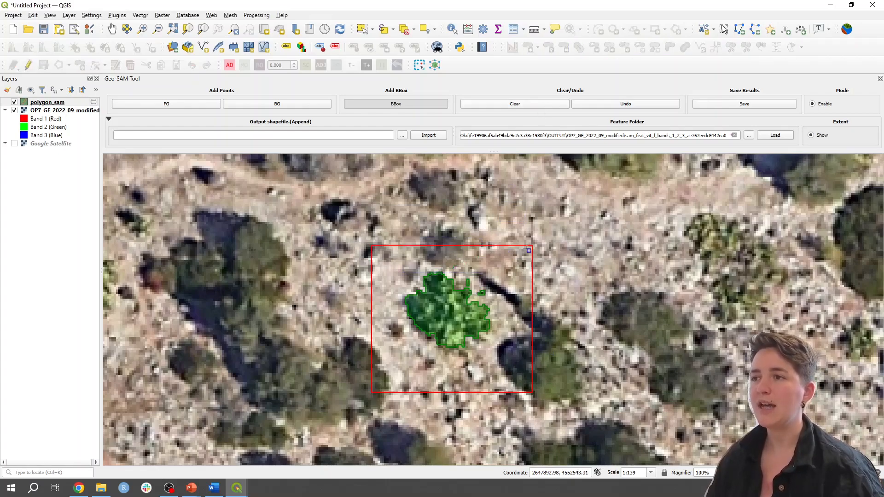
scroll(514, 272, "down", 1)
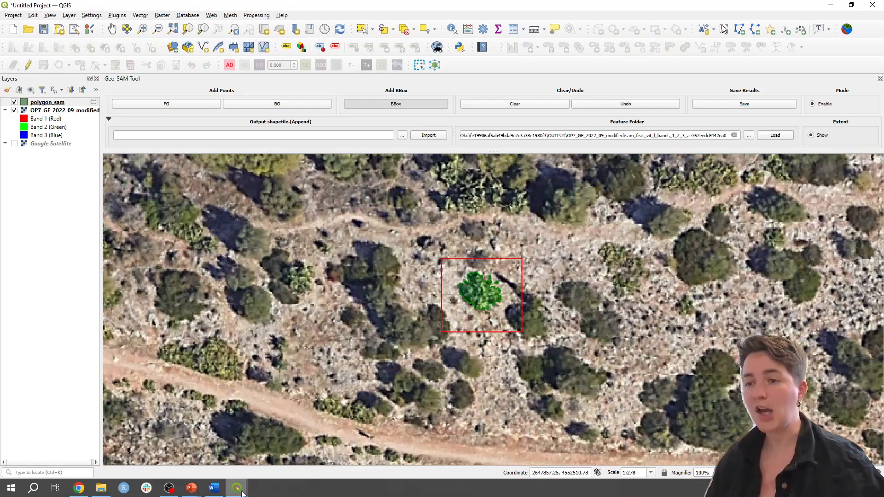
mouse_move(242, 492)
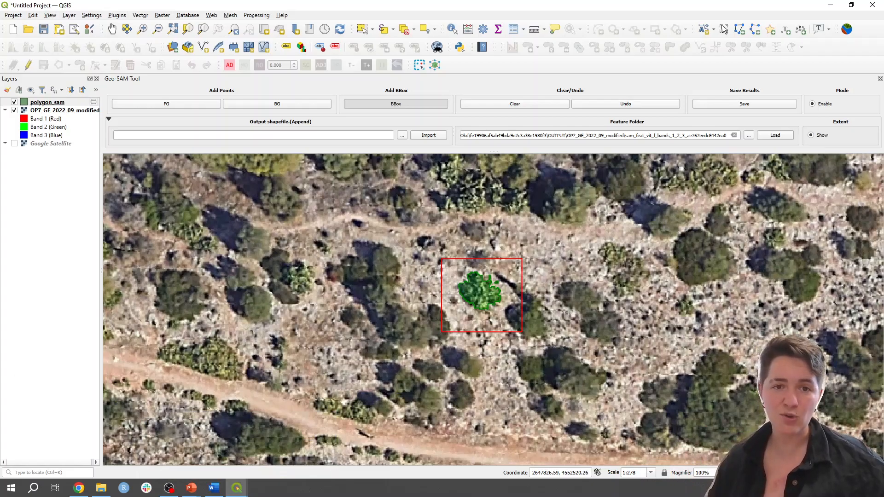
Encode a new, larger processing extent of about 295 by 225 pixels, drawn on the map canvas over another shrub area, with the Geo-SAM Image Encoder
left_click_drag(265, 163, 431, 203)
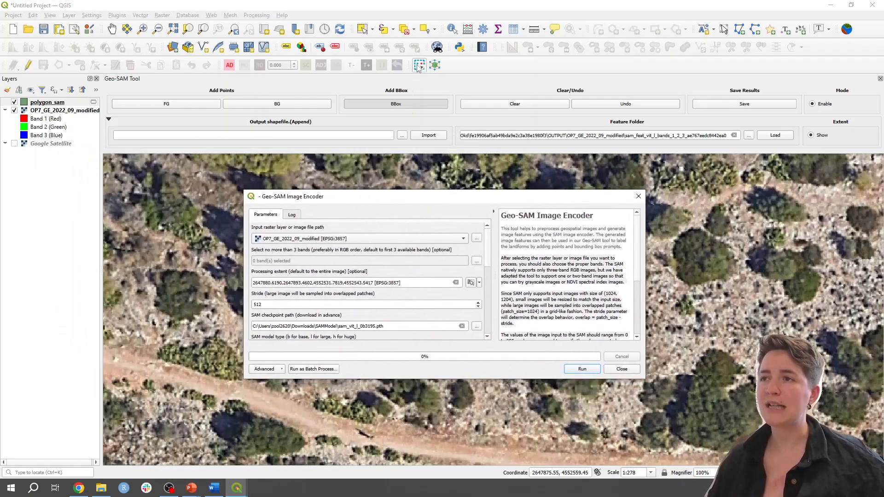
left_click_drag(422, 201, 455, 175)
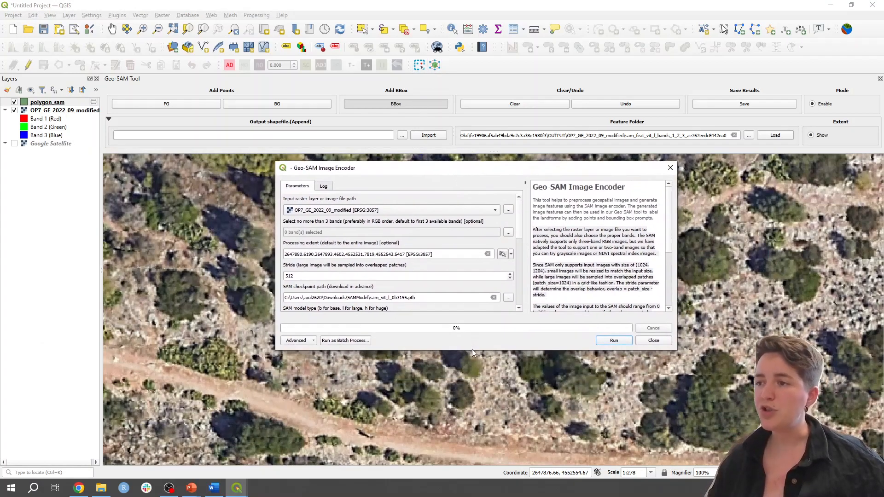
left_click_drag(474, 351, 474, 394)
left_click(464, 251)
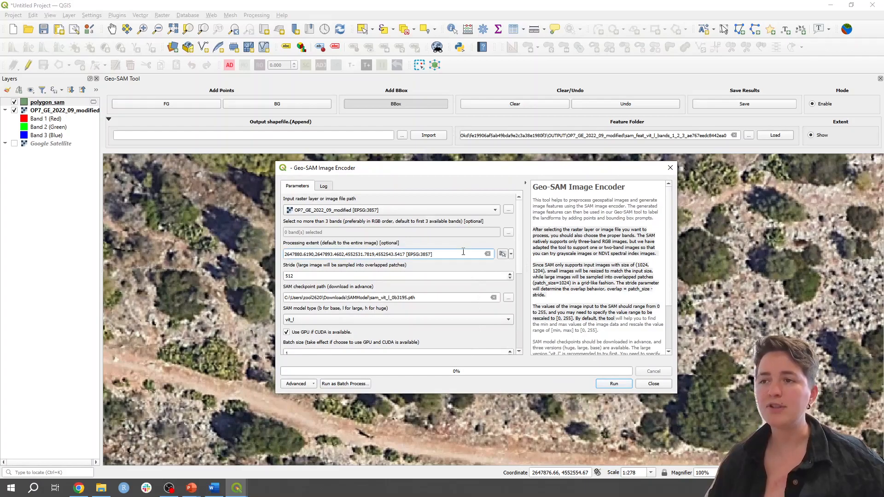
left_click(511, 254)
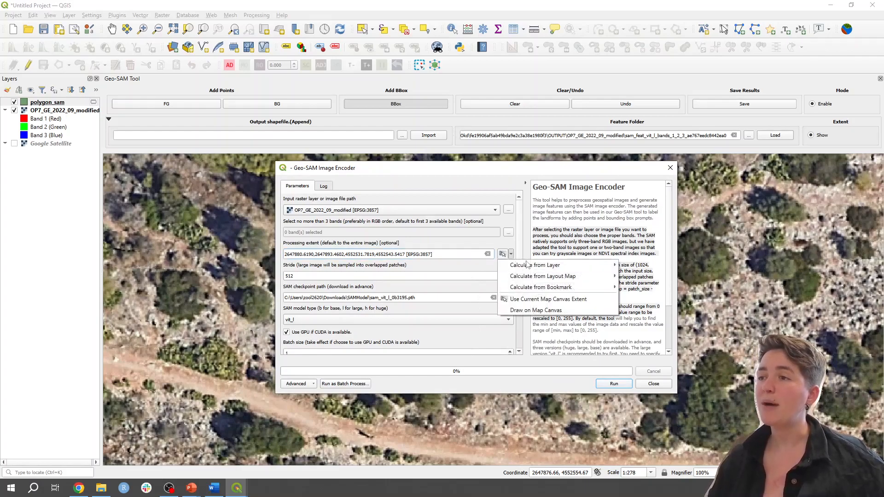
left_click(533, 310)
scroll(651, 312, "down", 3)
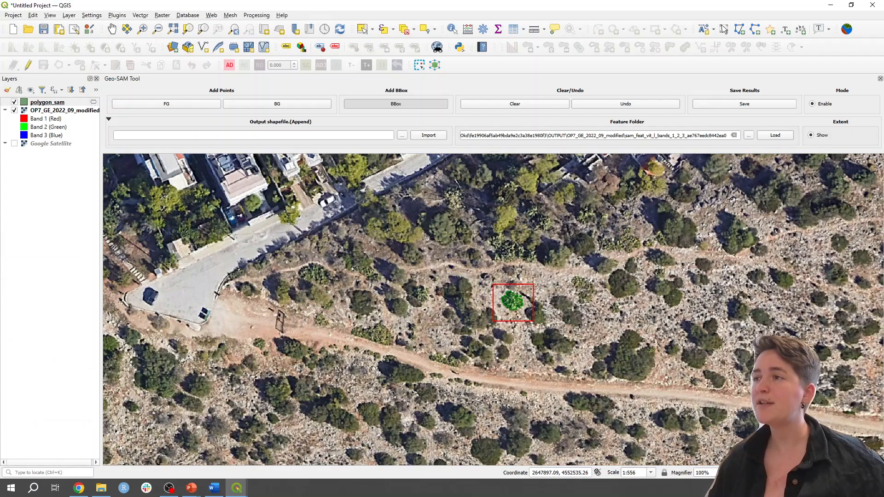
scroll(725, 326, "up", 3)
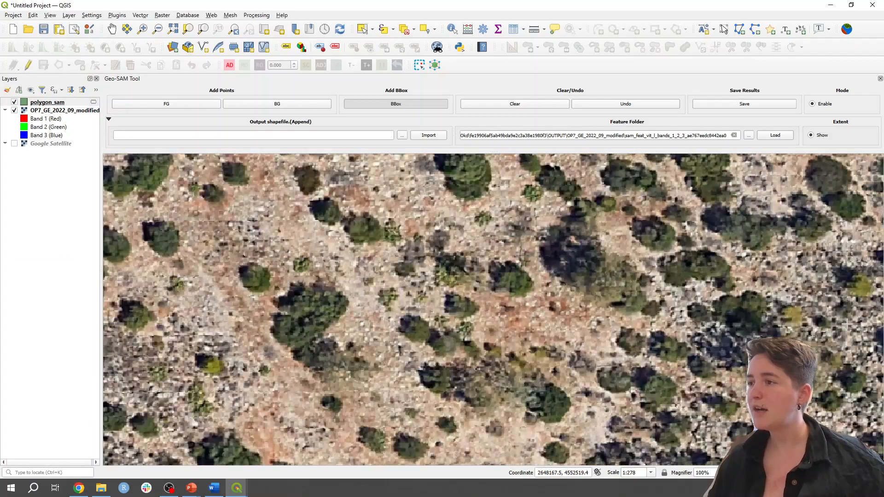
scroll(402, 207, "down", 1)
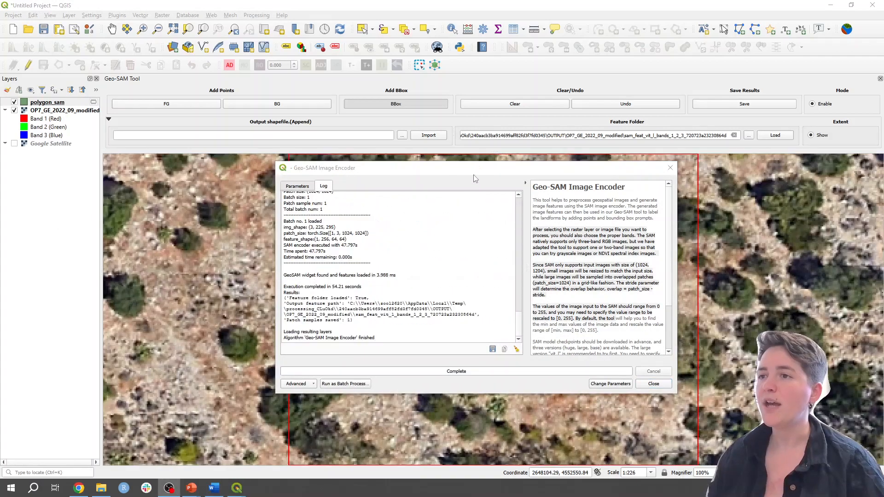
Enlarge the encoder dialog, check the execution time in its log, and move the dialog away from the map
left_click_drag(471, 170, 472, 107)
left_click_drag(457, 332, 457, 436)
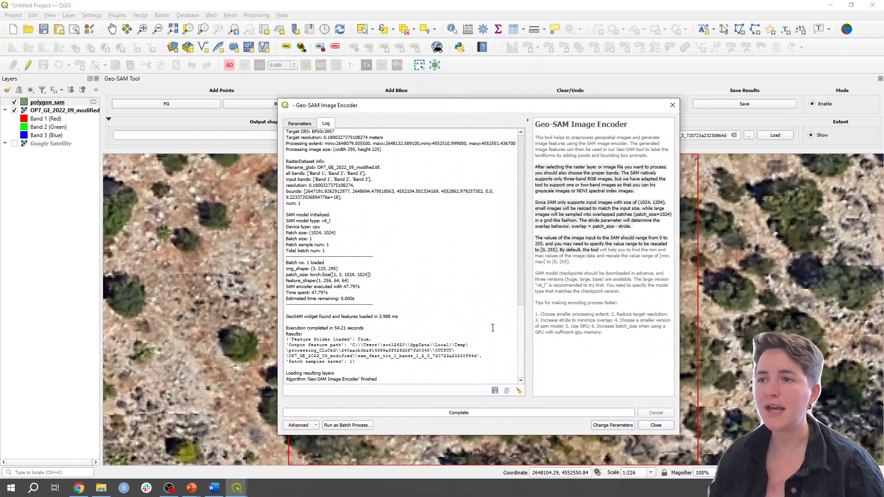
left_click_drag(337, 329, 382, 329)
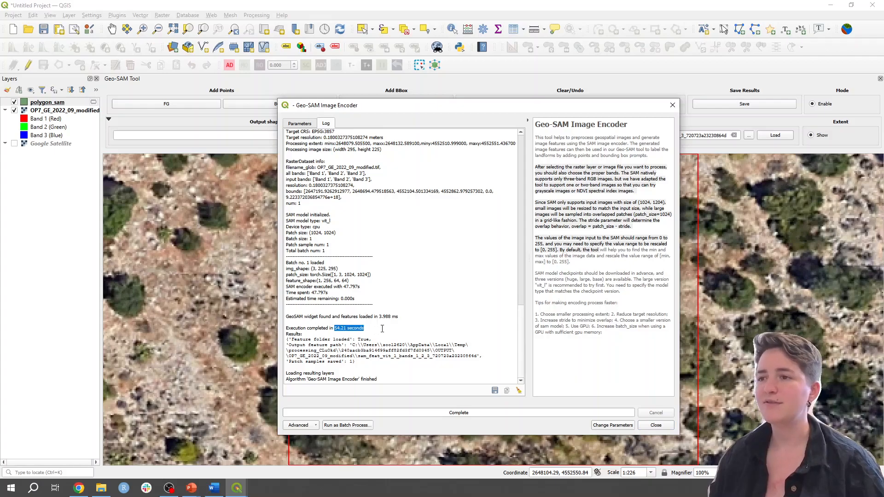
left_click(382, 328)
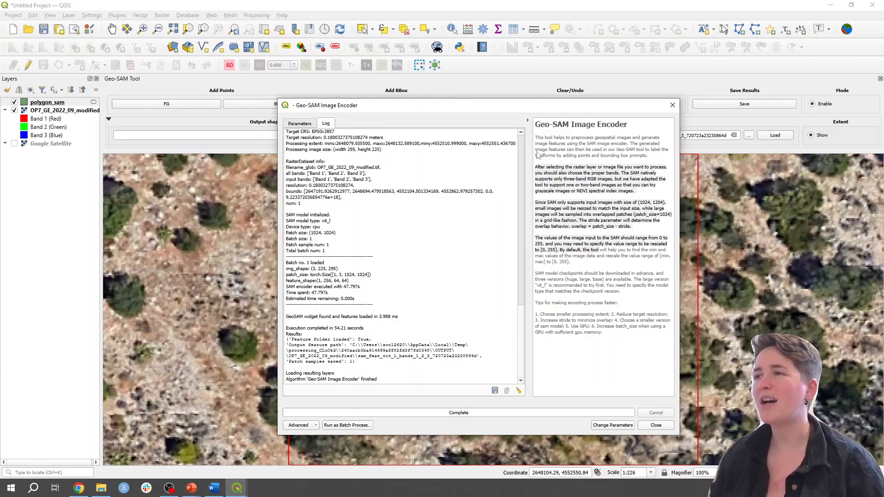
left_click_drag(560, 107, 0, 237)
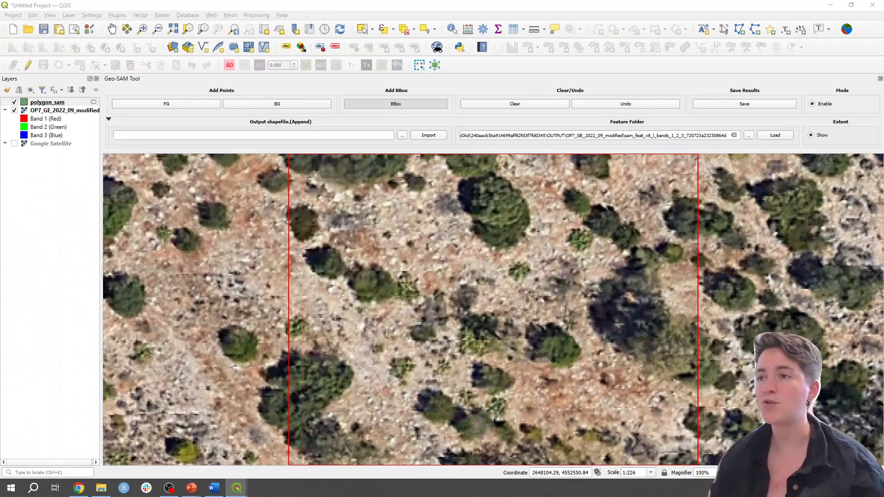
Segment the small isolated plant southeast of the large dark shrub with a BBox prompt, inspect its outline, and save the polygon
left_click(415, 105)
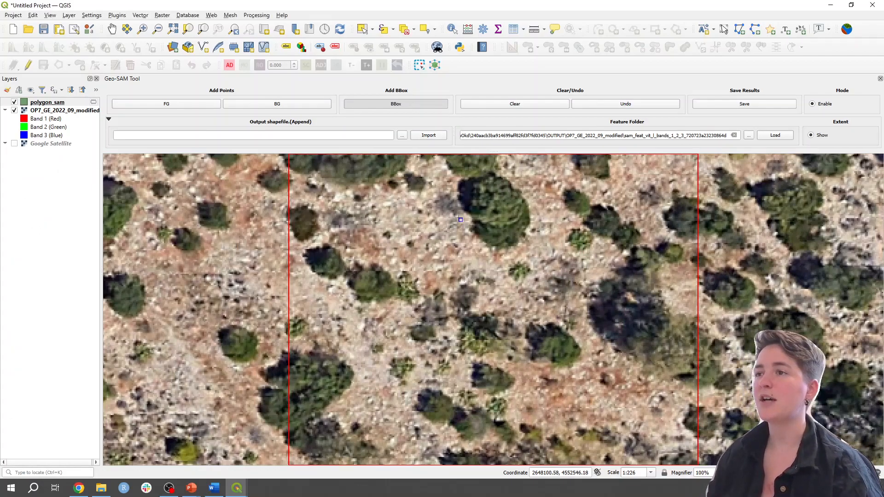
scroll(416, 330, "up", 1)
scroll(532, 267, "down", 1)
left_click_drag(561, 226, 594, 258)
scroll(598, 249, "up", 2)
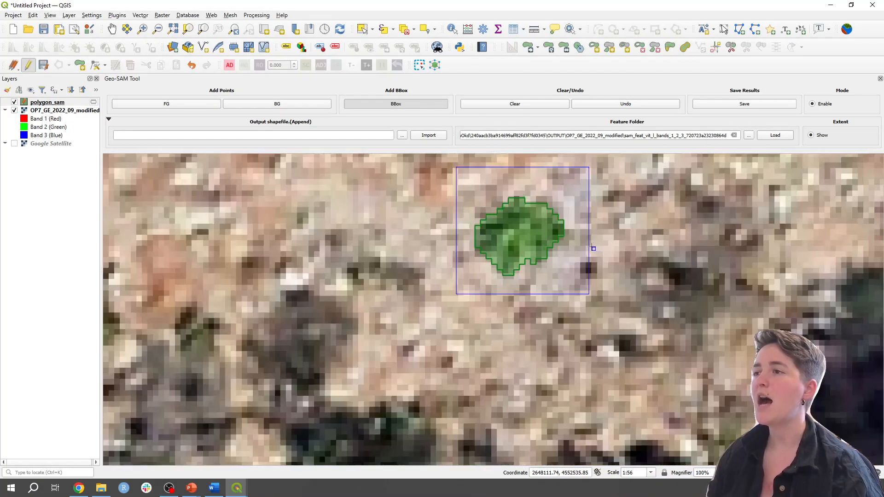
scroll(523, 238, "down", 1)
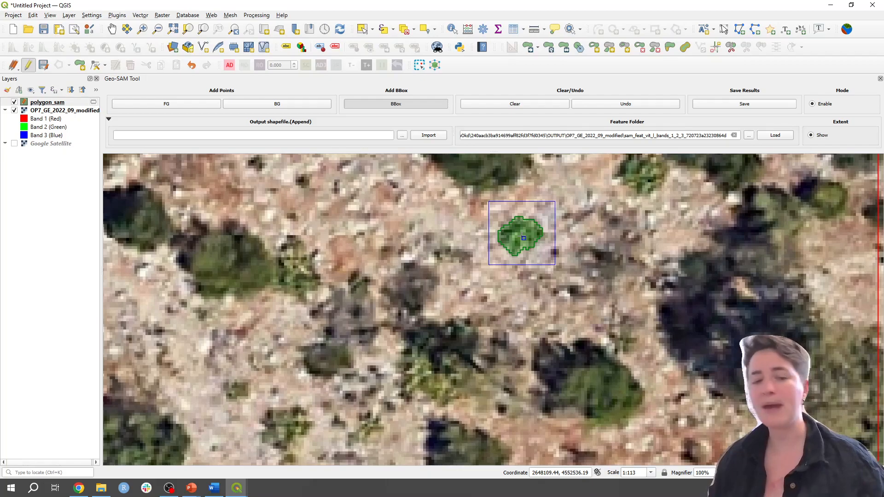
scroll(523, 238, "down", 1)
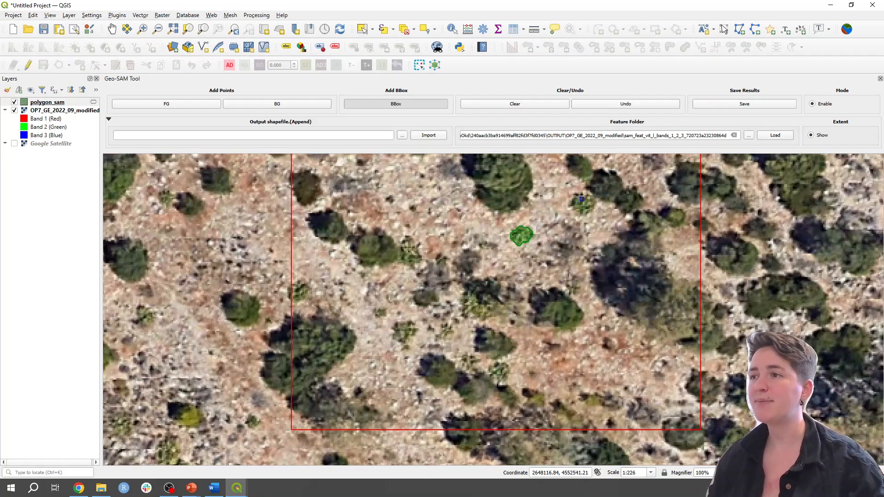
Segment and save three more light-green plants with BBox prompts, inspecting the outline of the one cut by the extent's western boundary
left_click_drag(568, 186, 597, 221)
left_click_drag(399, 272, 431, 228)
left_click_drag(297, 279, 325, 307)
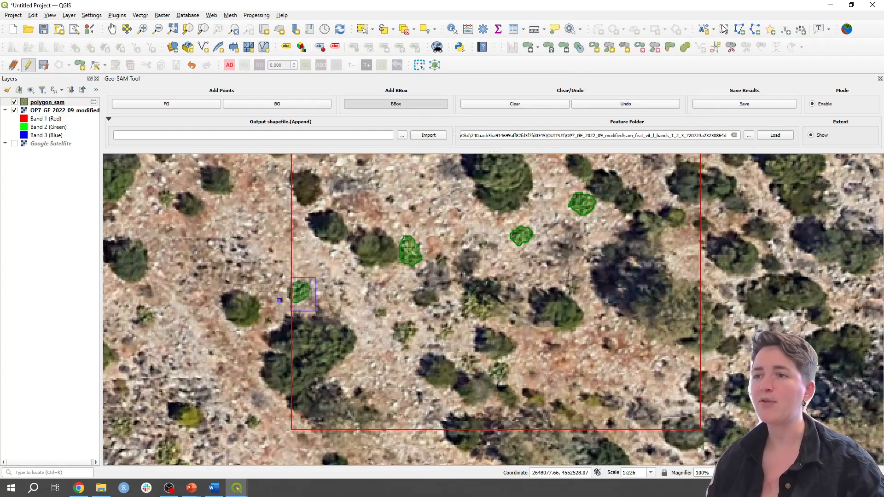
scroll(297, 283, "up", 1)
scroll(297, 284, "up", 2)
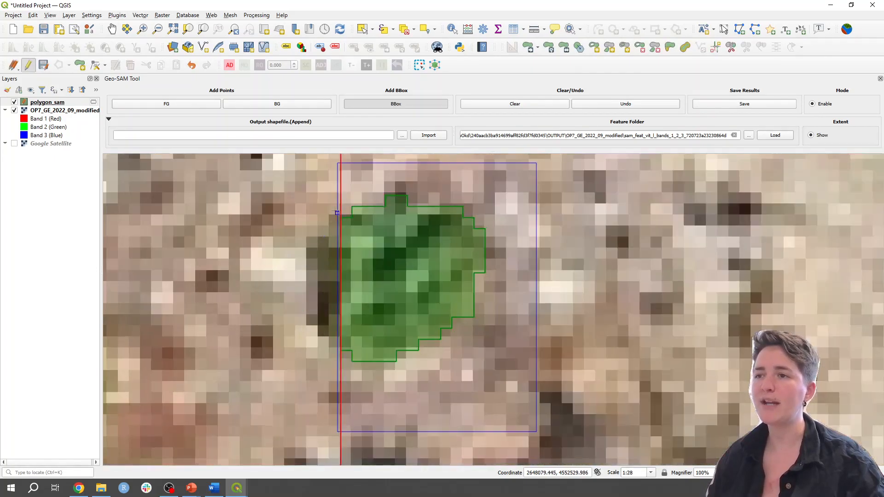
scroll(381, 325, "down", 2)
Segment and save the small plants southeast of the boundary plant, redrawing the BBox around the light-green plant beside the dark shrub
left_click_drag(520, 332, 623, 417)
left_click_drag(663, 371, 699, 414)
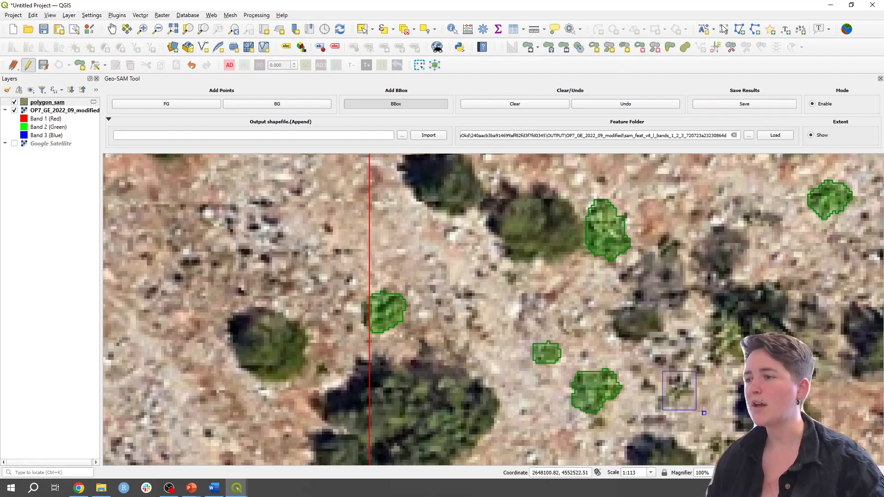
left_click_drag(712, 304, 773, 361)
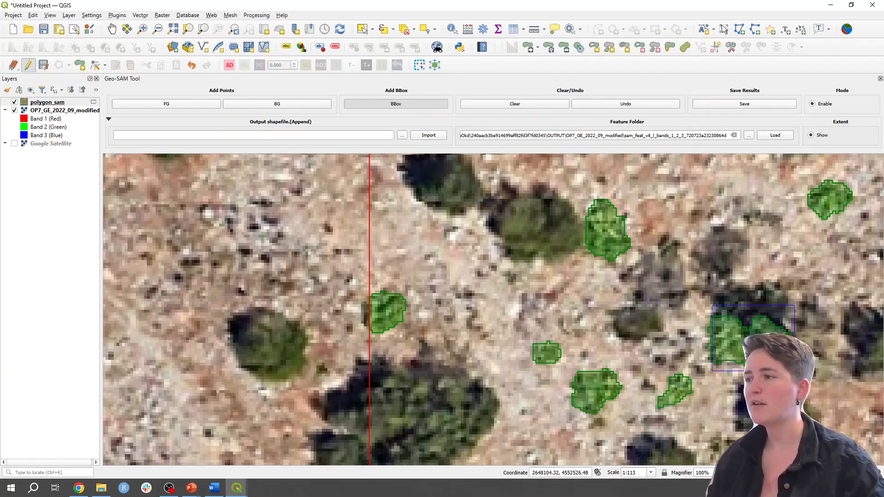
left_click_drag(705, 311, 765, 365)
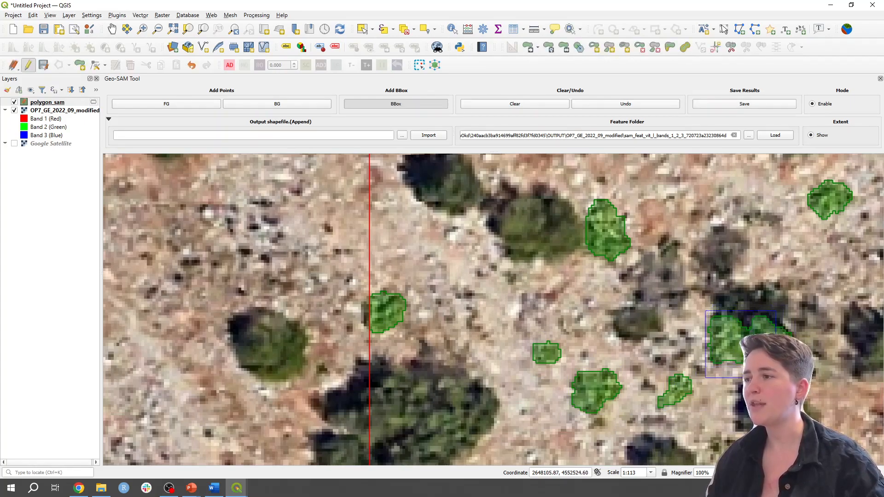
key("s")
Segment the two neighbouring light-green plants near the extent's southern boundary with BBox prompts and save each polygon
scroll(775, 377, "down", 2)
scroll(814, 420, "up", 3)
left_click_drag(538, 259, 541, 263)
left_click_drag(493, 220, 623, 340)
scroll(590, 318, "down", 1)
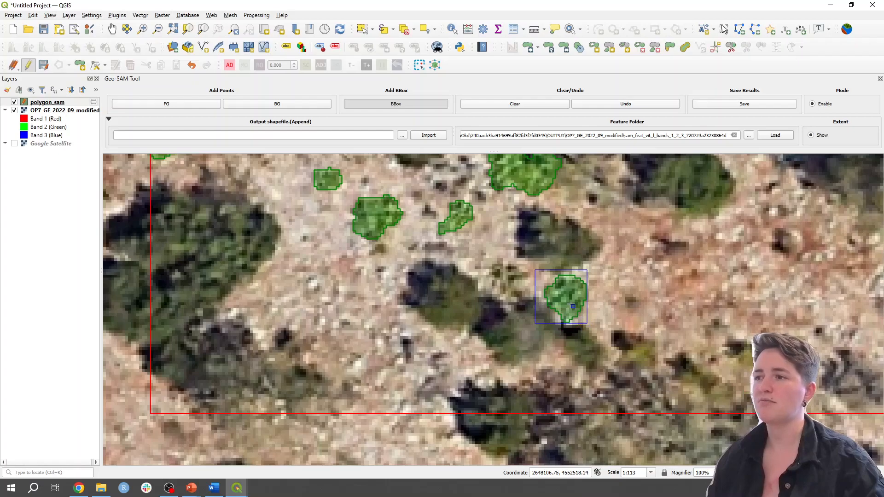
key("s")
left_click_drag(488, 261, 527, 302)
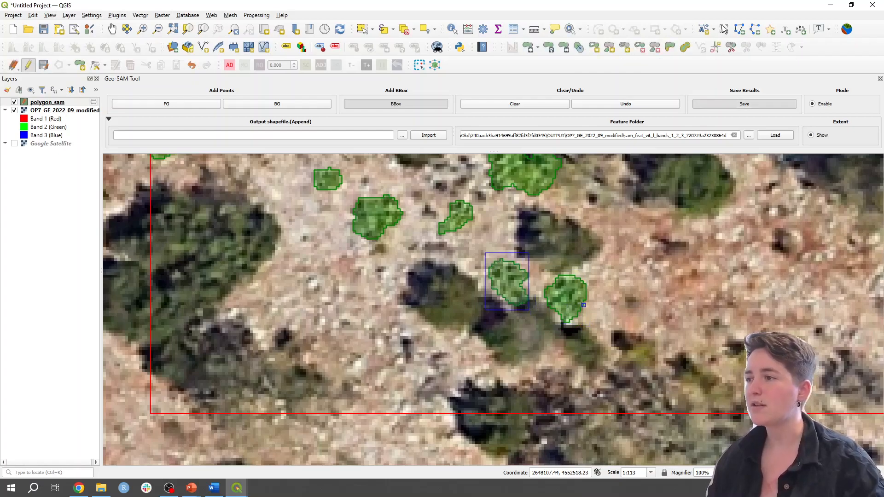
key("s")
scroll(584, 305, "down", 2)
scroll(613, 211, "up", 1)
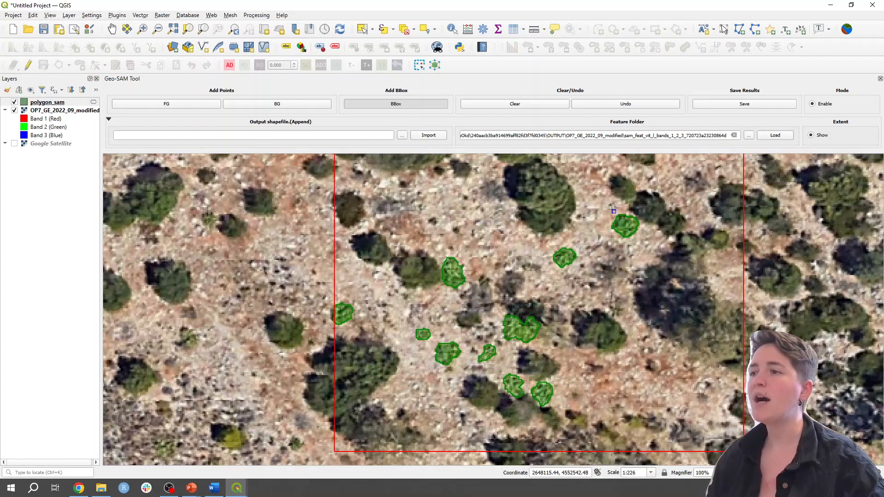
Try a BBox prompt on the large dark shrub near the extent's northern boundary, redrawing it to enclose the whole canopy
scroll(614, 211, "down", 1)
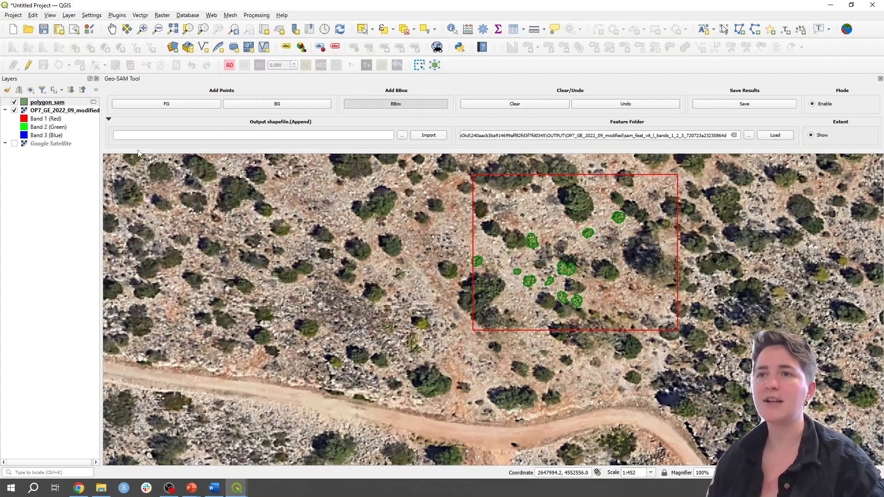
scroll(589, 206, "up", 1)
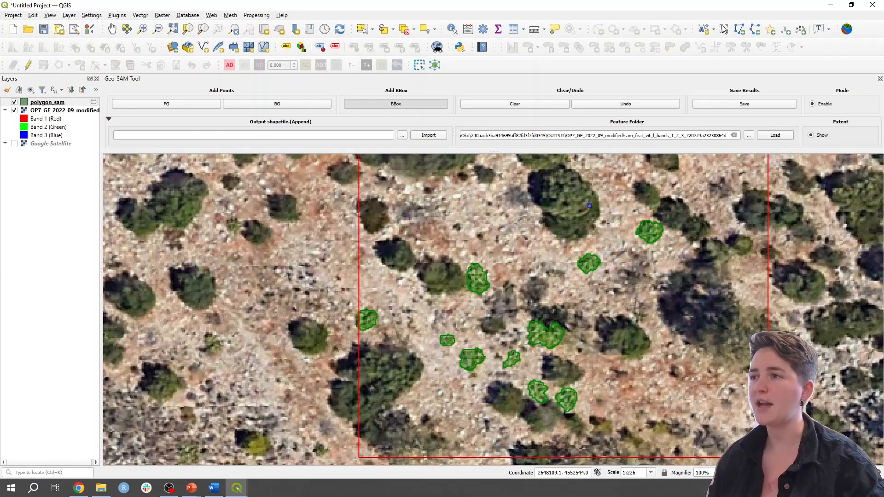
left_click_drag(509, 160, 599, 226)
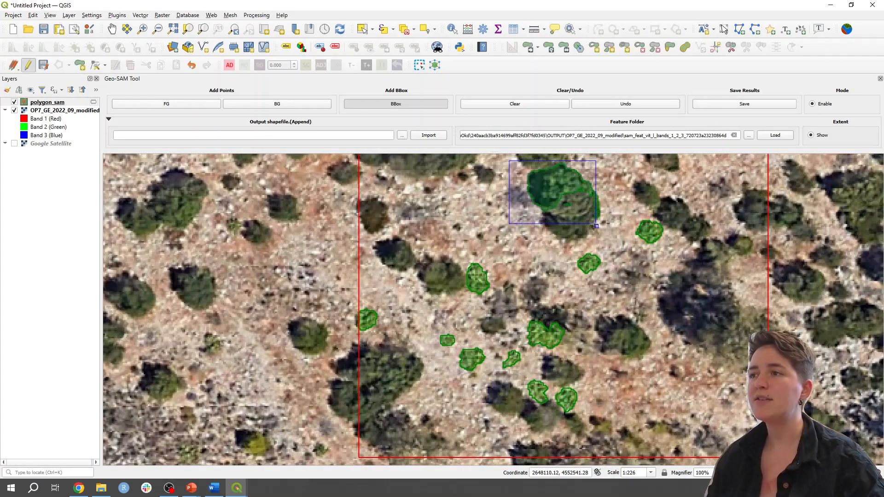
left_click_drag(504, 163, 608, 240)
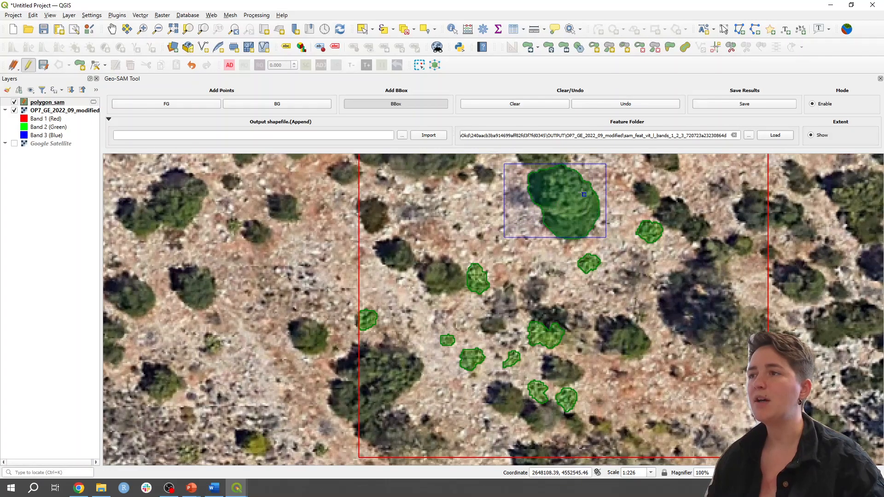
scroll(570, 212, "up", 1)
scroll(603, 232, "down", 1)
Try BBox prompts on the dark shrubs in the extent's northwestern part, including the one at the western boundary
left_click_drag(391, 240, 439, 291)
left_click_drag(437, 259, 484, 307)
left_click_drag(368, 205, 420, 241)
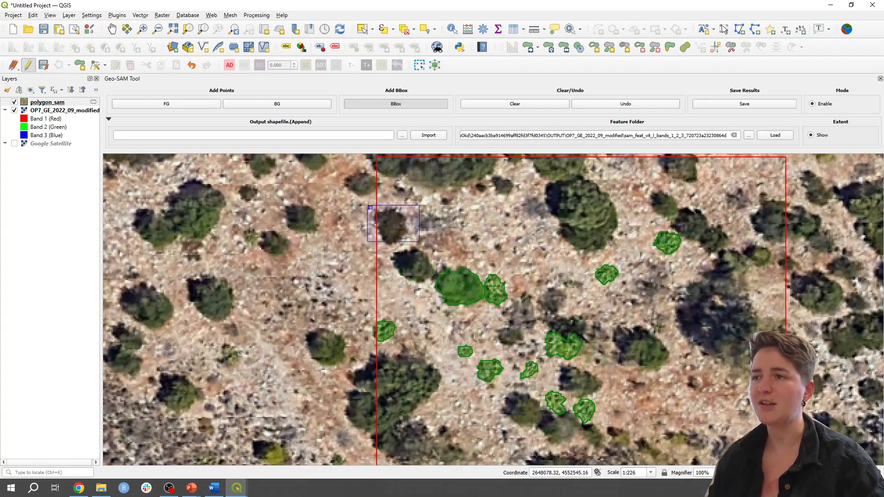
scroll(481, 258, "down", 1)
scroll(564, 381, "up", 1)
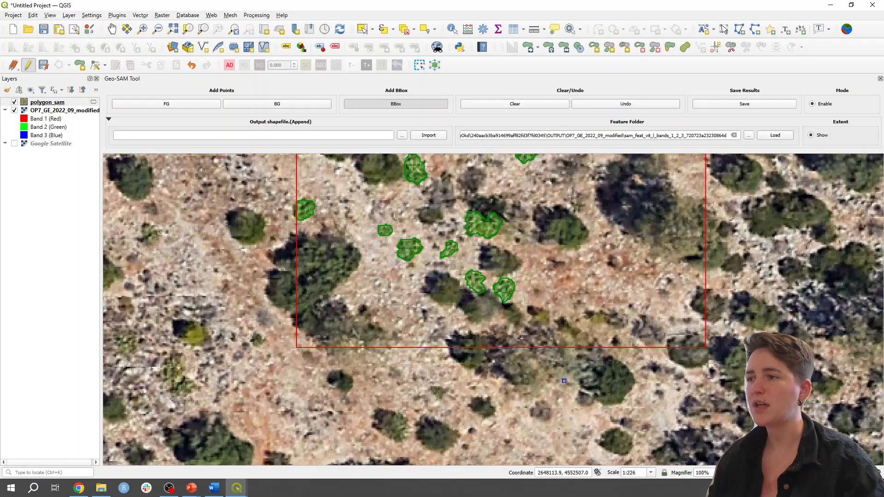
scroll(563, 380, "up", 2)
scroll(565, 380, "down", 2)
scroll(565, 379, "up", 1)
scroll(566, 377, "down", 1)
Try large BBox prompts over the eastern half, the centre and nearly the whole of the encoded extent
scroll(585, 318, "down", 1)
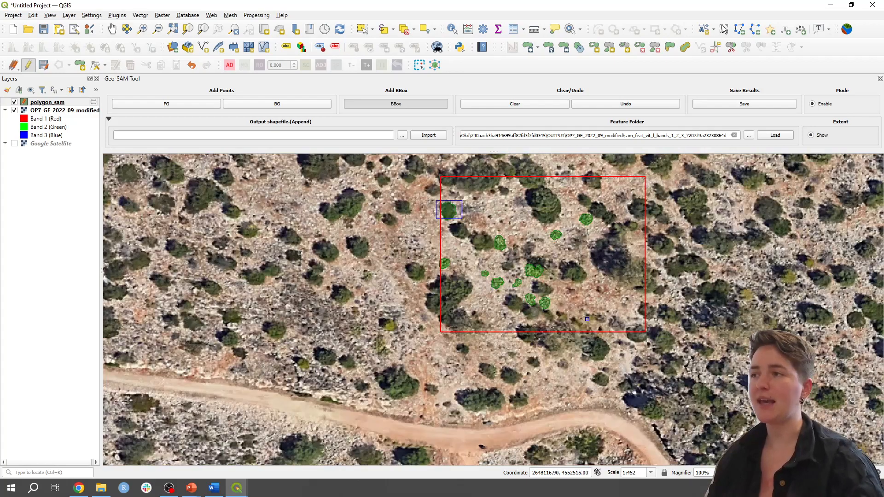
left_click_drag(524, 192, 656, 330)
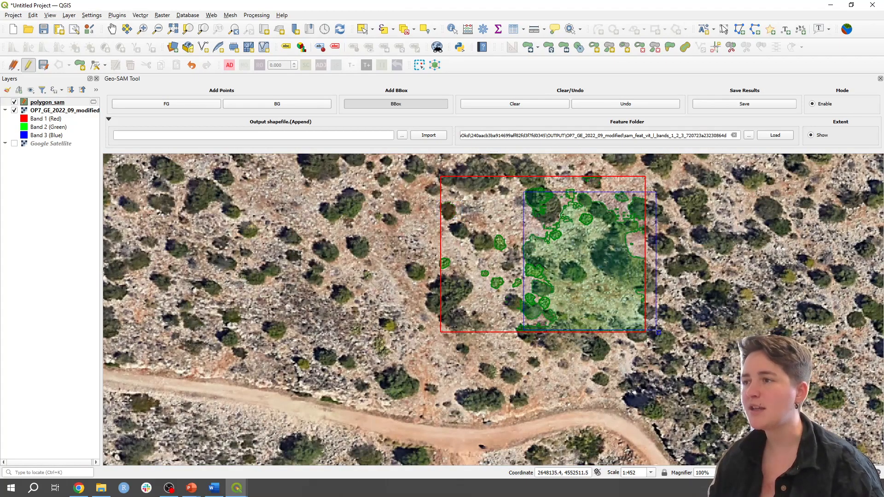
left_click_drag(473, 199, 595, 303)
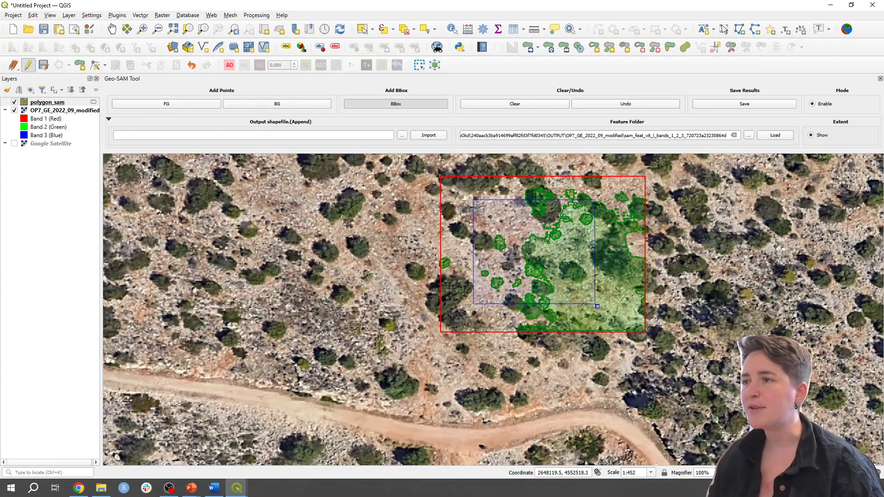
left_click_drag(456, 186, 638, 318)
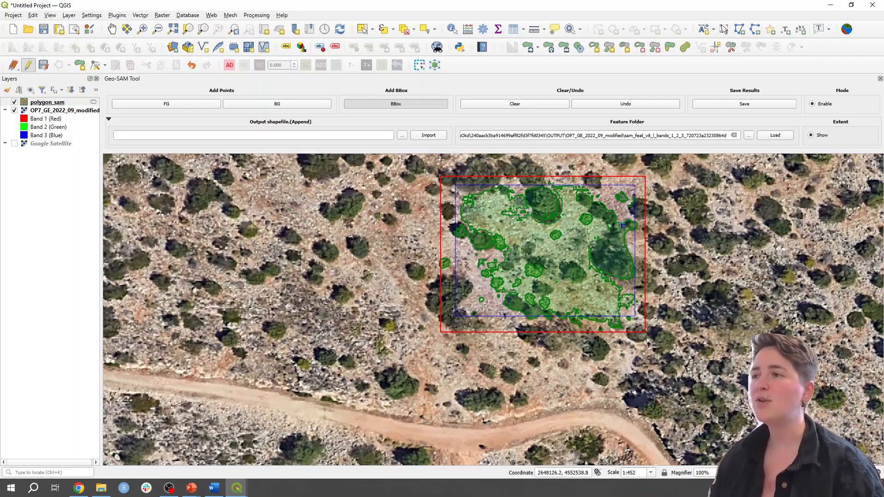
Try BBox prompts on the dark shrub at the extent's northeastern boundary and the small light-green plant southwest of it, redrawing the latter
left_click_drag(618, 188, 644, 216)
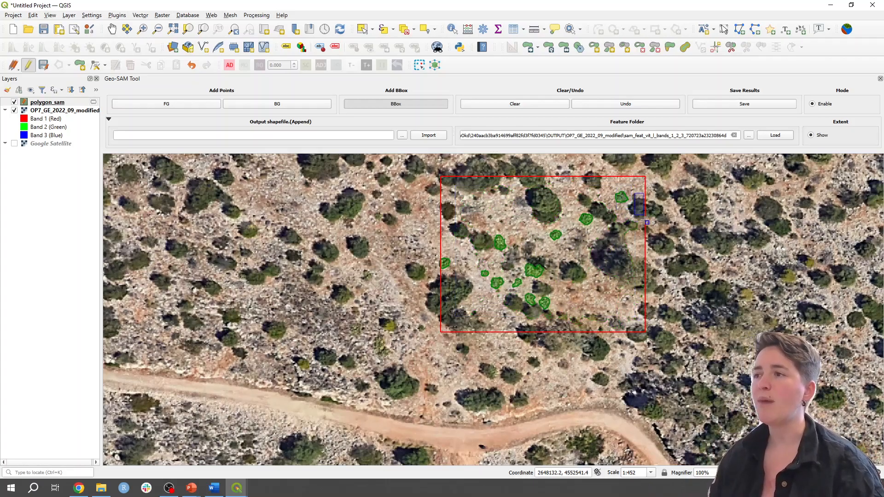
scroll(644, 213, "up", 2)
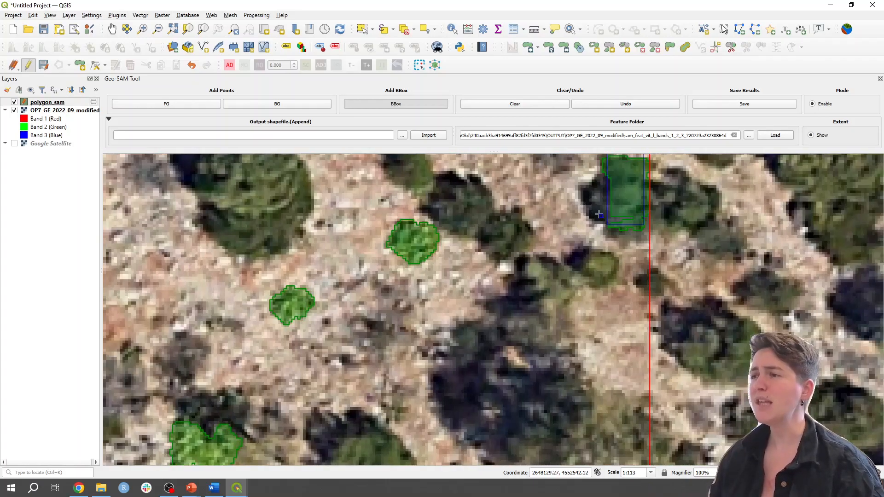
left_click_drag(597, 248, 609, 274)
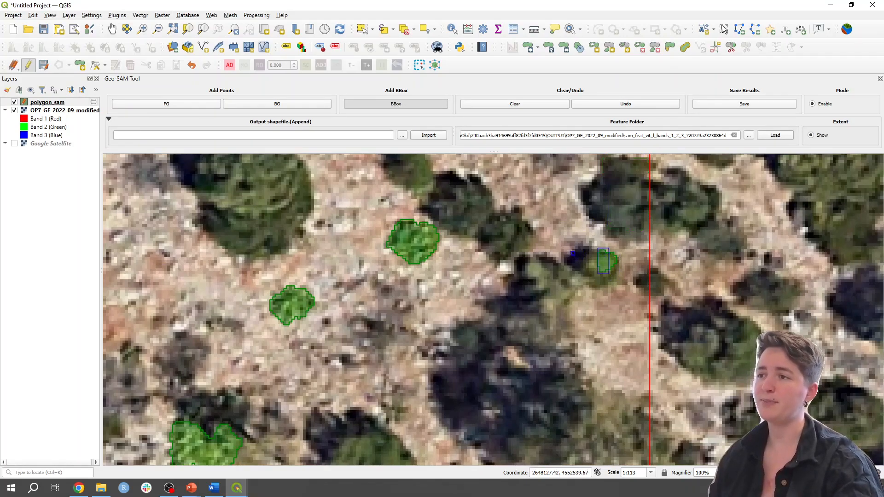
left_click_drag(569, 251, 602, 287)
left_click_drag(616, 251, 580, 292)
left_click_drag(584, 254, 585, 254)
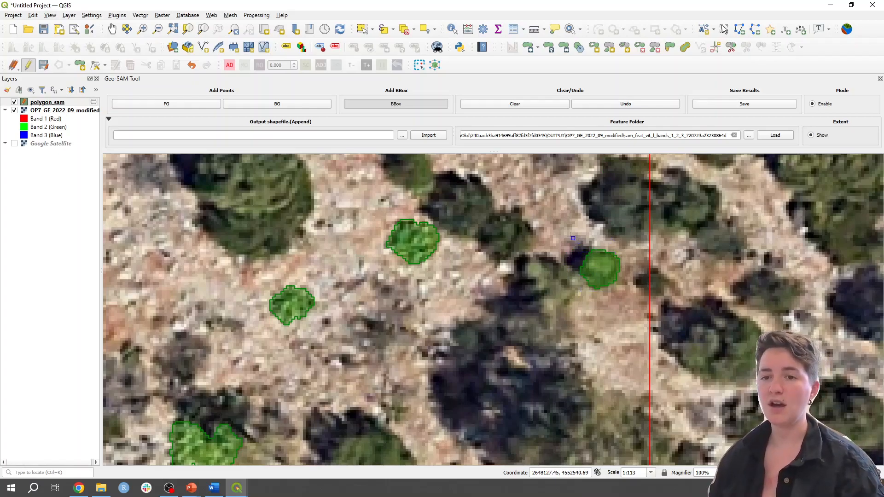
left_click_drag(569, 236, 629, 297)
scroll(630, 297, "down", 1)
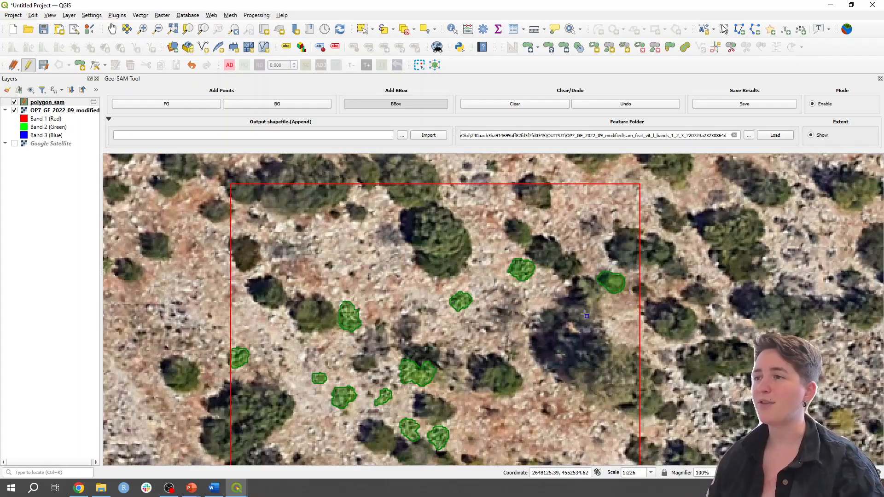
Examine the saved plant polygons inside the red extent and their surroundings at several scales
scroll(605, 217, "down", 1)
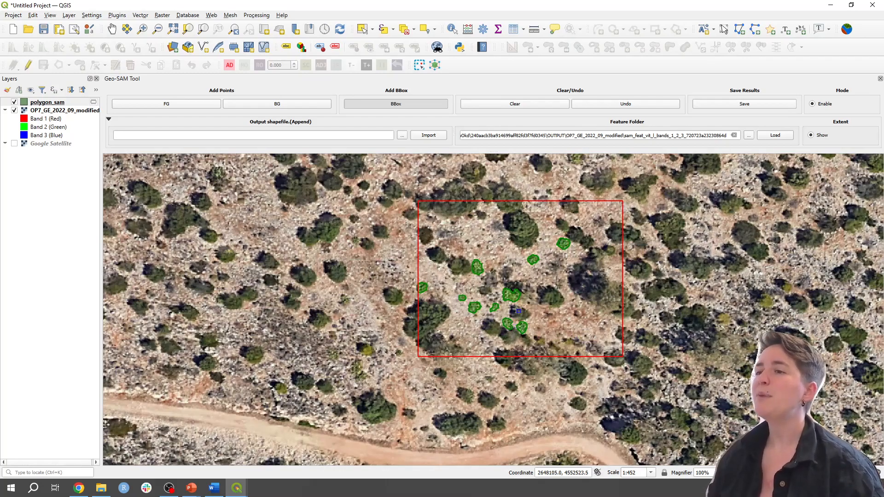
scroll(518, 312, "up", 1)
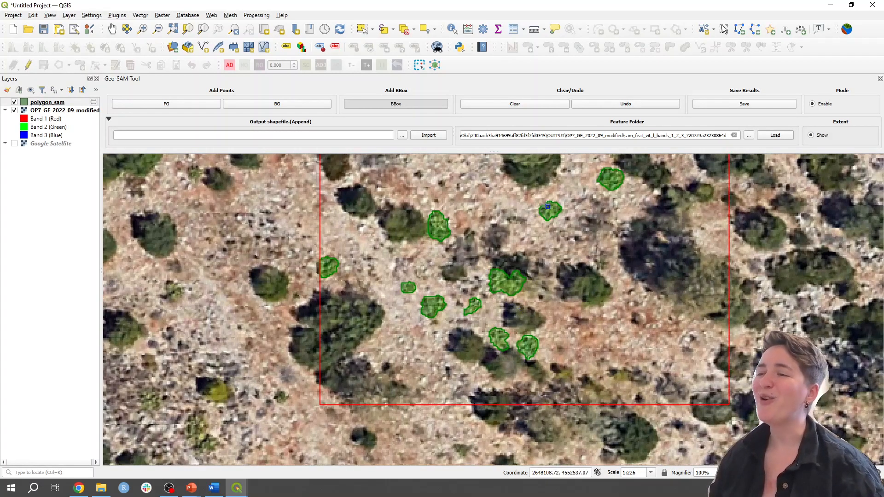
scroll(551, 208, "up", 1)
scroll(551, 209, "down", 1)
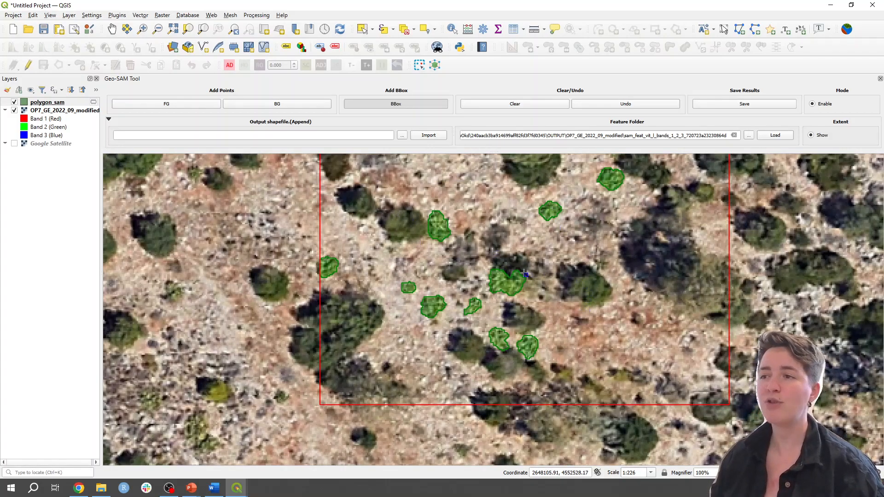
scroll(481, 301, "down", 1)
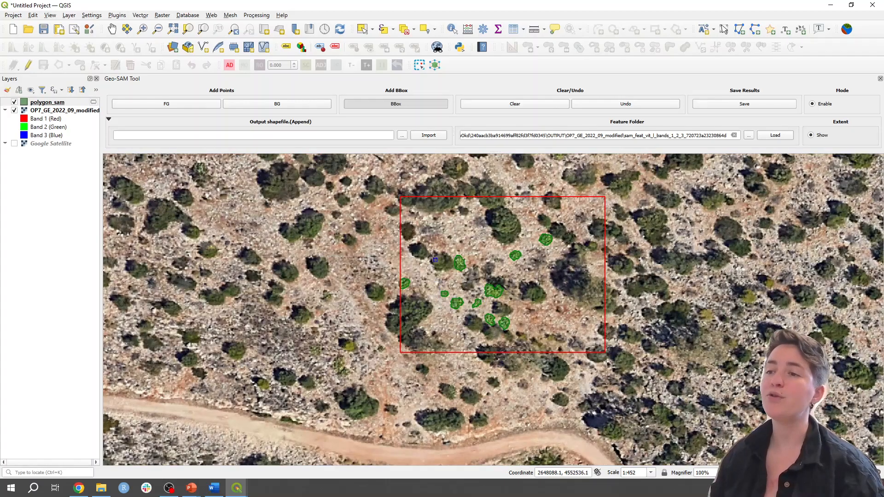
scroll(570, 241, "down", 1)
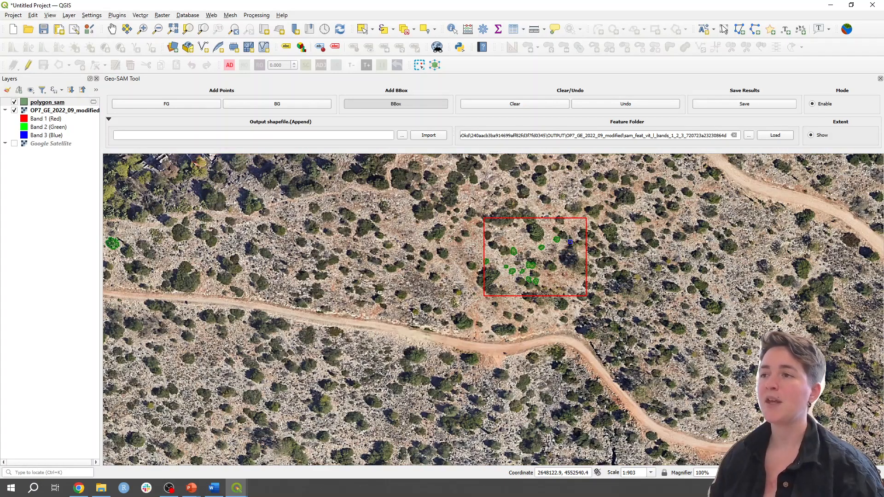
scroll(570, 241, "up", 1)
scroll(570, 241, "up", 1)
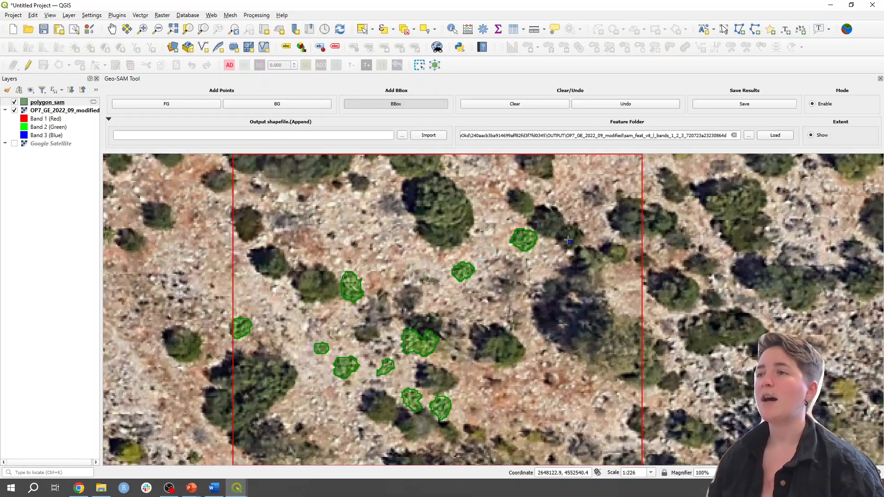
scroll(570, 241, "down", 1)
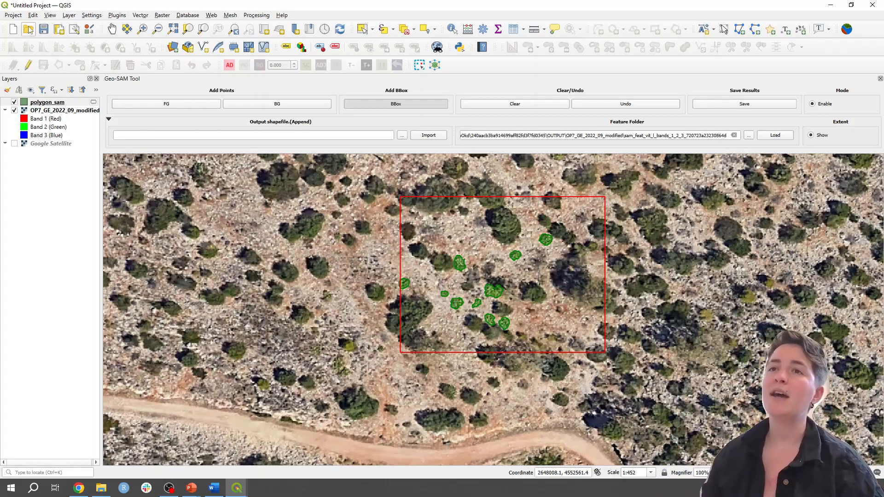
left_click(13, 16)
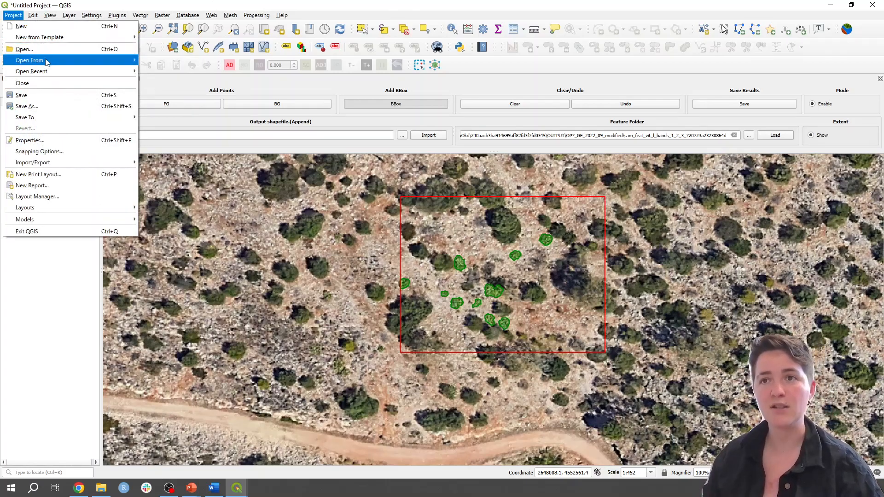
mouse_move(48, 62)
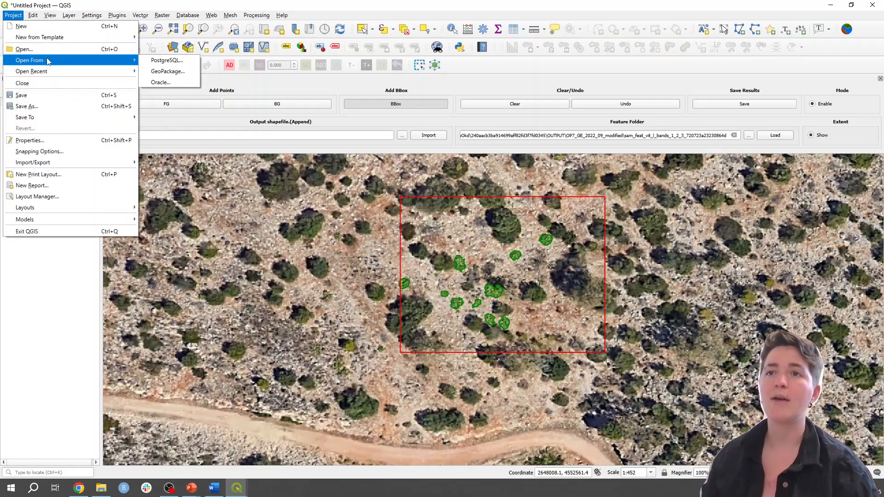
left_click(540, 246)
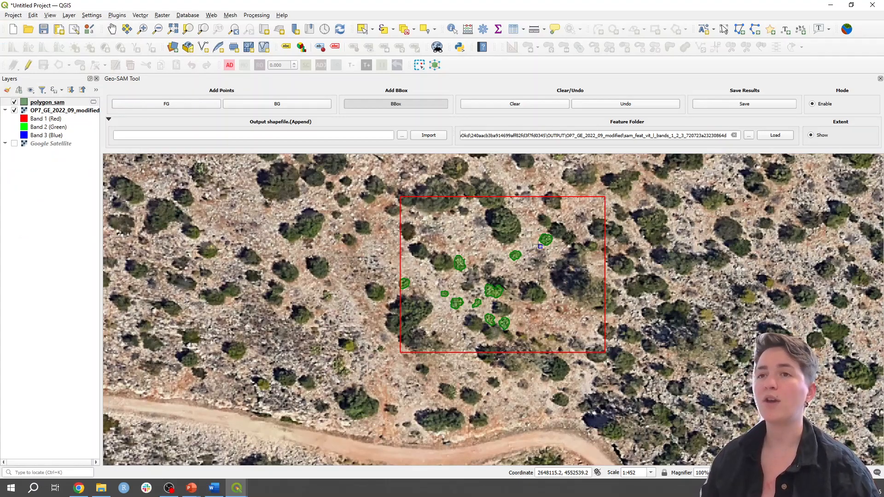
Check the temporary scratch layer indicator of the polygon_sam layer
right_click(36, 104)
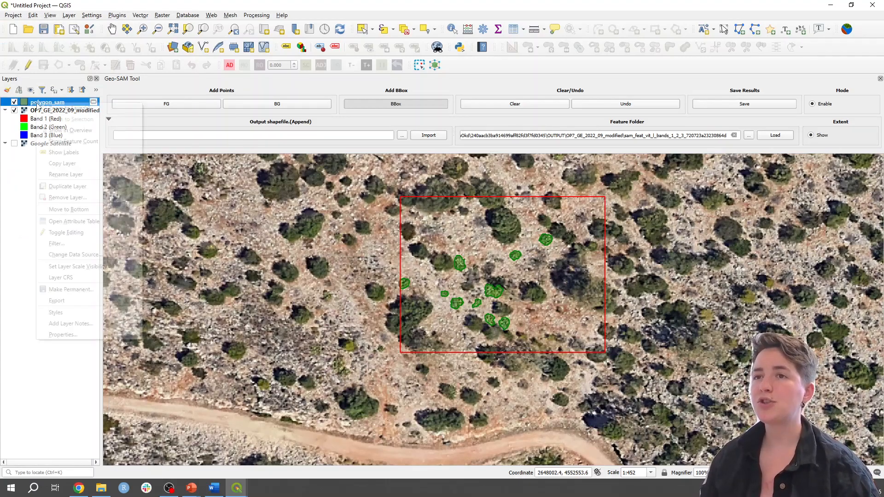
left_click(34, 101)
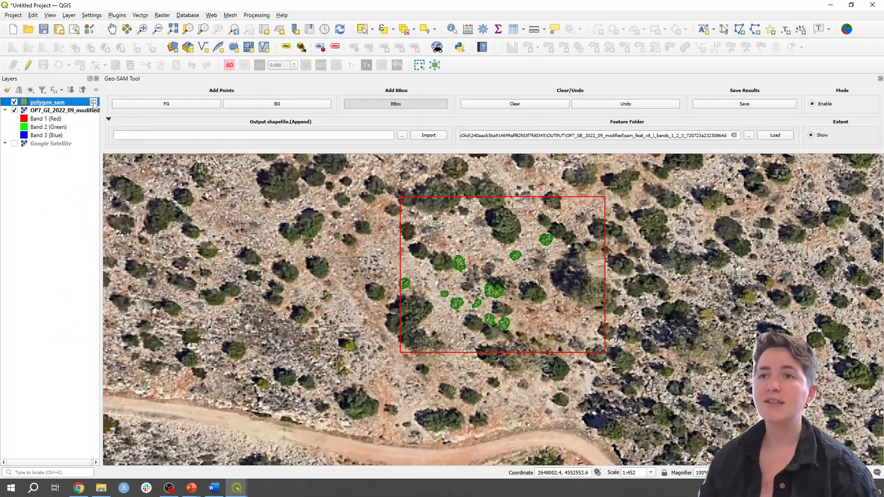
mouse_move(93, 103)
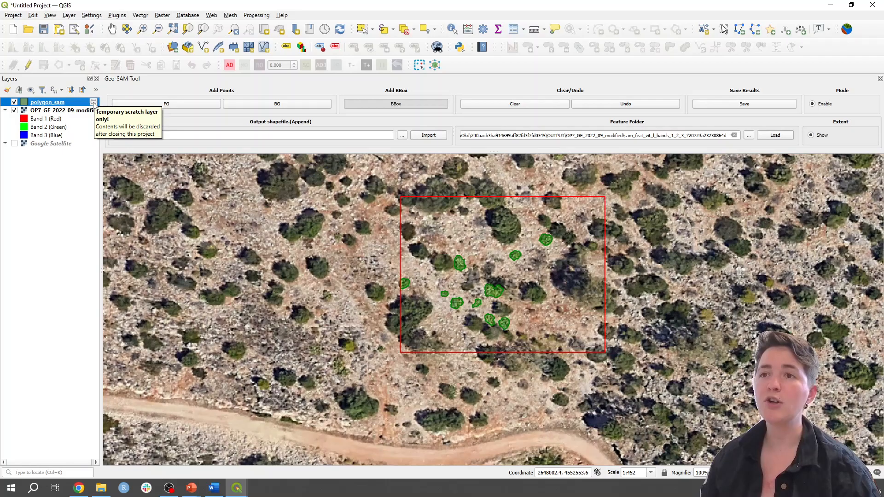
Review the feature export settings of polygon_sam with ESRI Shapefile as the format, and close them without exporting
right_click(58, 104)
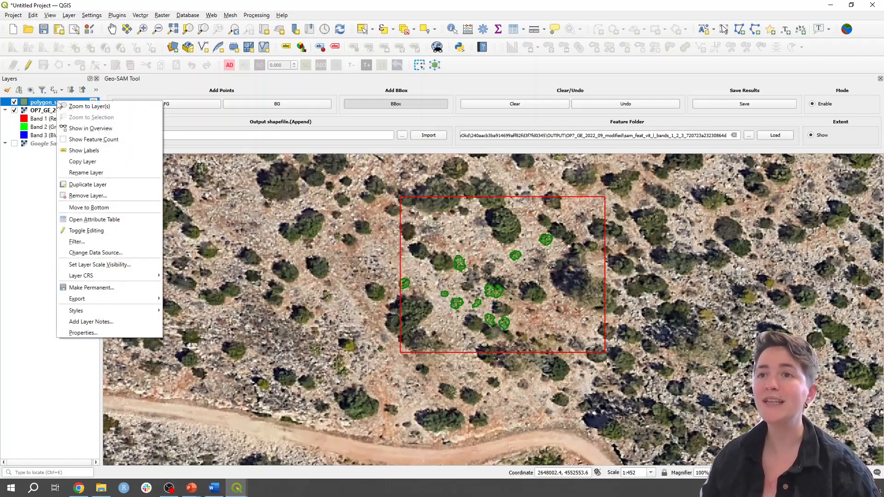
mouse_move(131, 299)
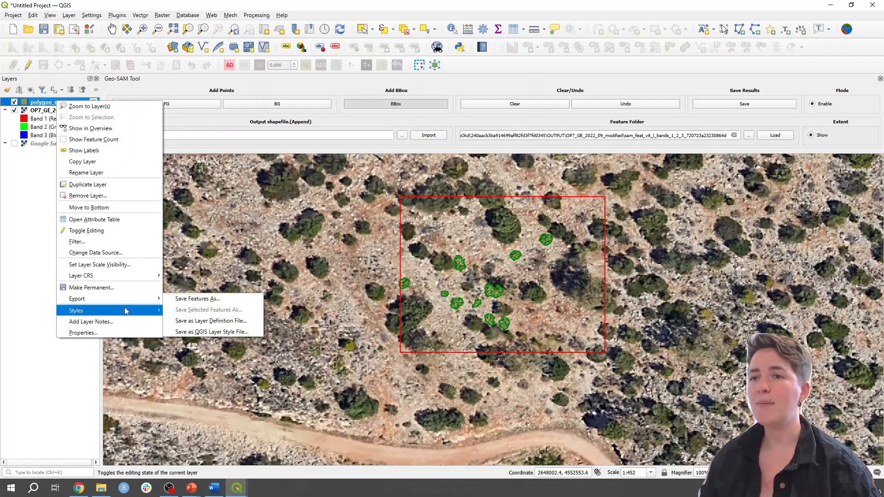
left_click(208, 300)
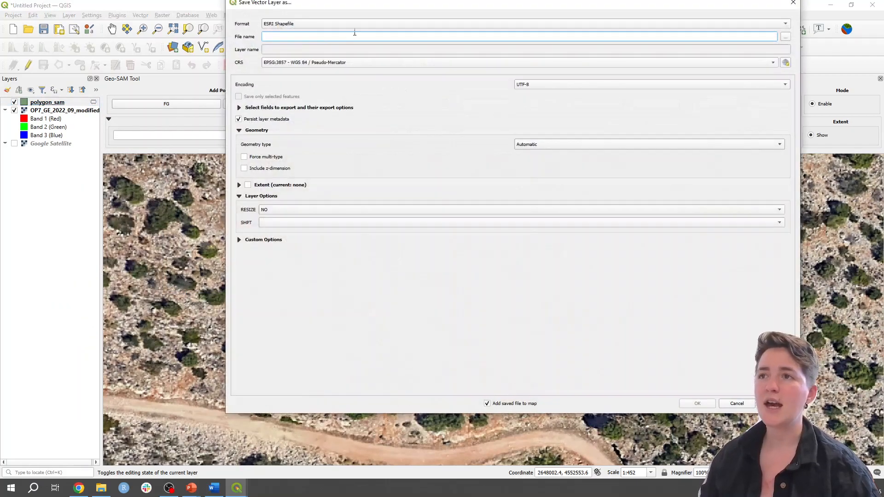
left_click(336, 46)
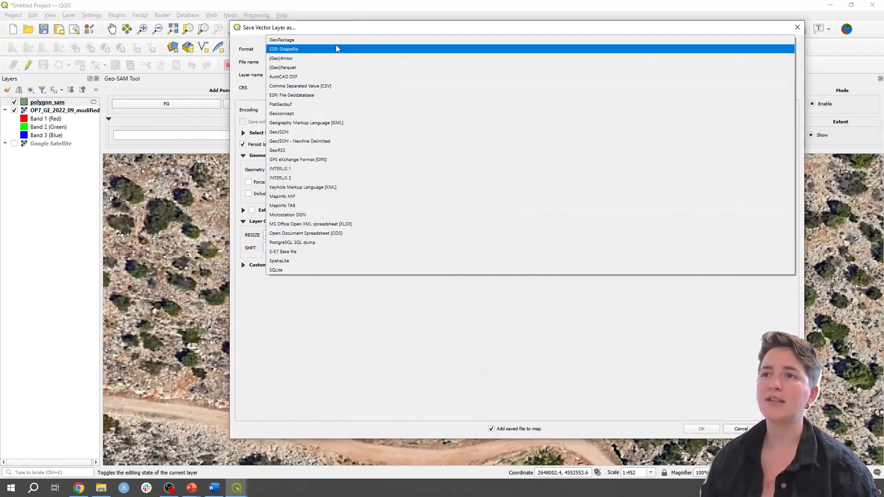
left_click(303, 50)
left_click(291, 61)
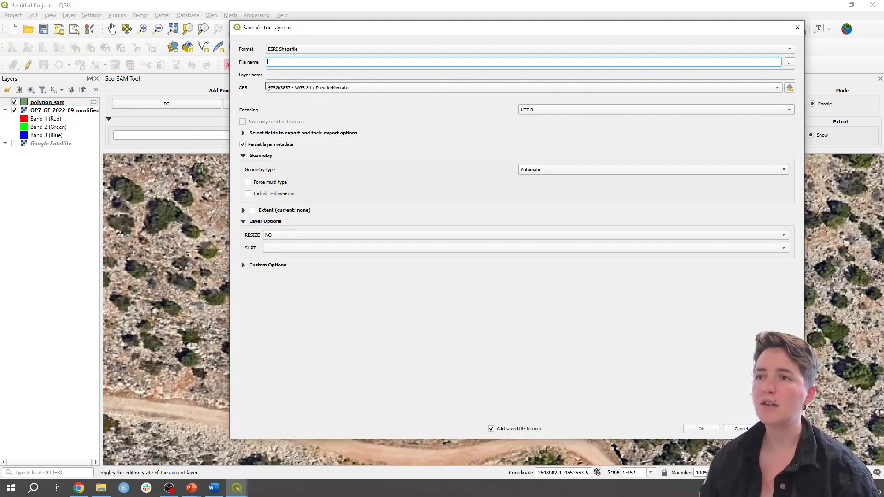
left_click(798, 29)
Open the recent project OP7.qgz, discarding the current project and its scratch layers, and close the Geo-SAM tool
left_click(13, 16)
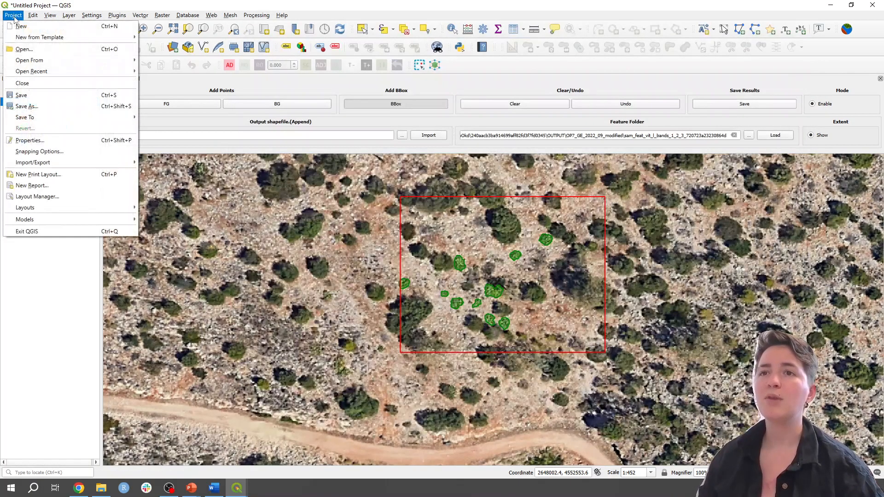
mouse_move(53, 72)
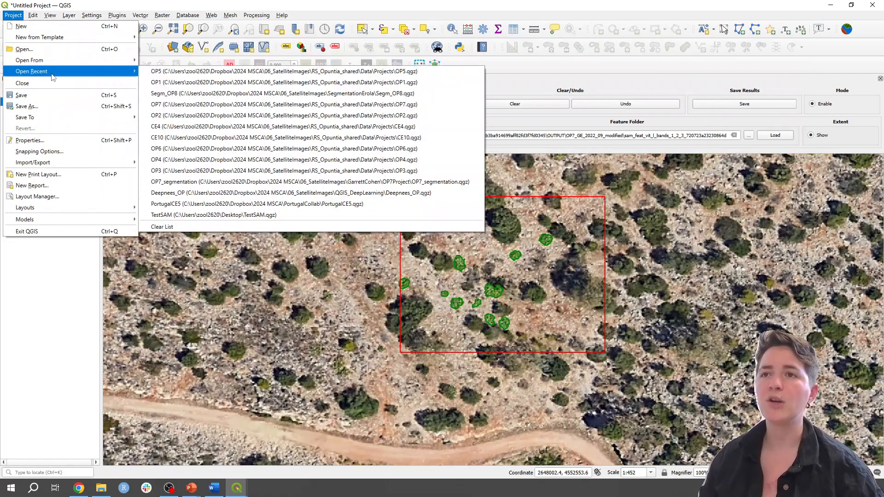
left_click(231, 104)
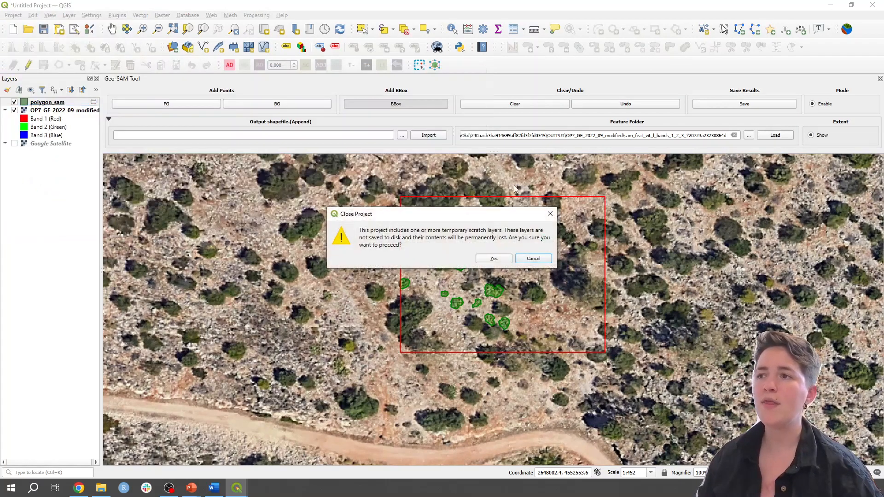
left_click(494, 259)
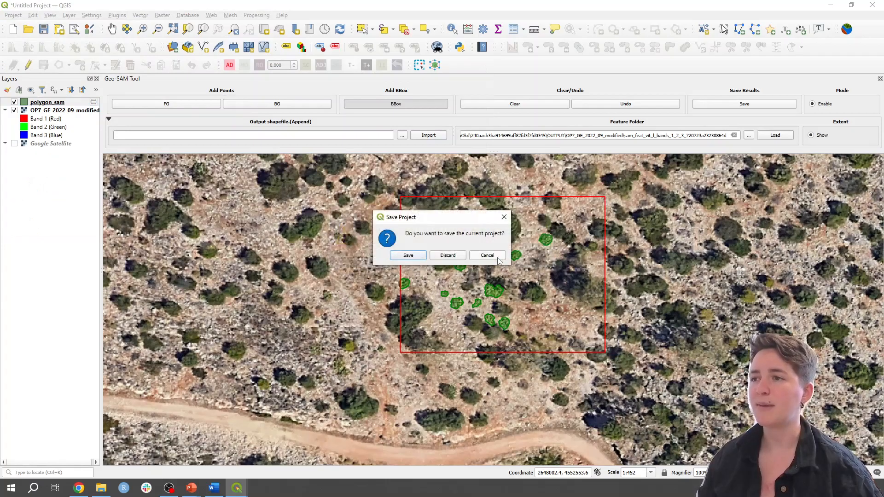
left_click(448, 255)
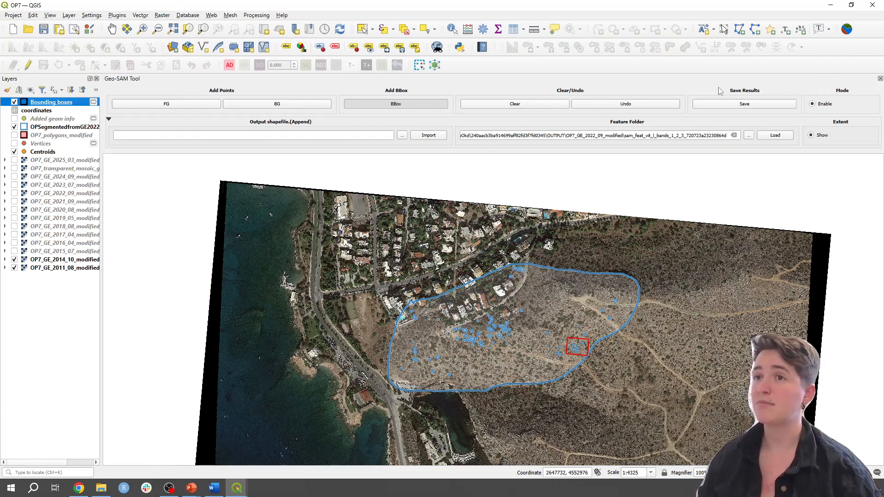
left_click(880, 79)
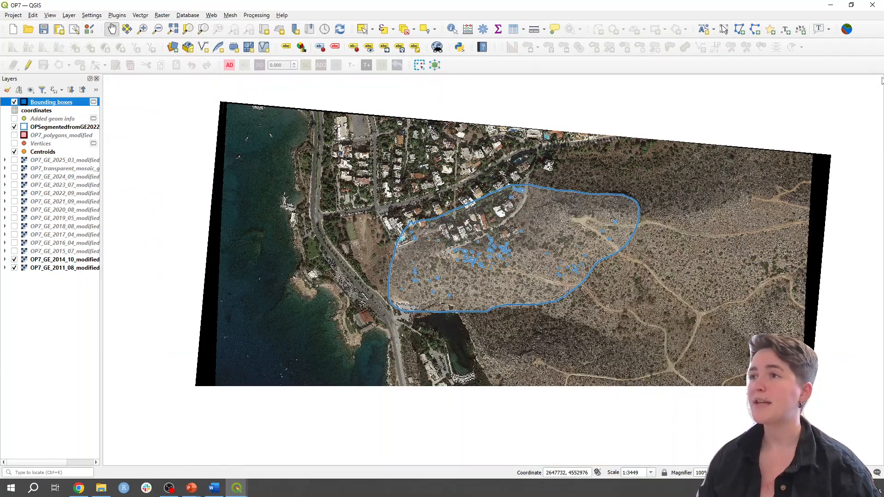
Inspect the outlined study area by toggling the OPSegmentedfromGE2022 layer off and on, leaving it visible
scroll(603, 318, "up", 2)
left_click_drag(603, 318, 580, 254)
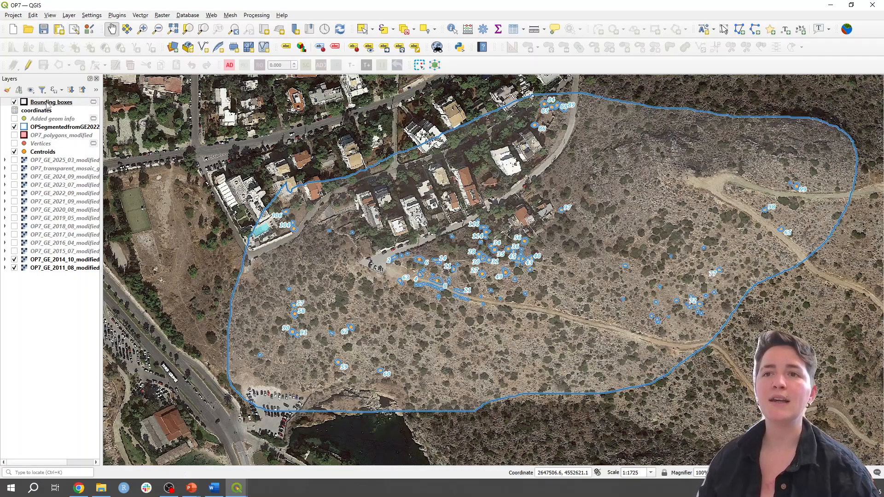
left_click(14, 128)
left_click(14, 127)
left_click(14, 128)
left_click(14, 128)
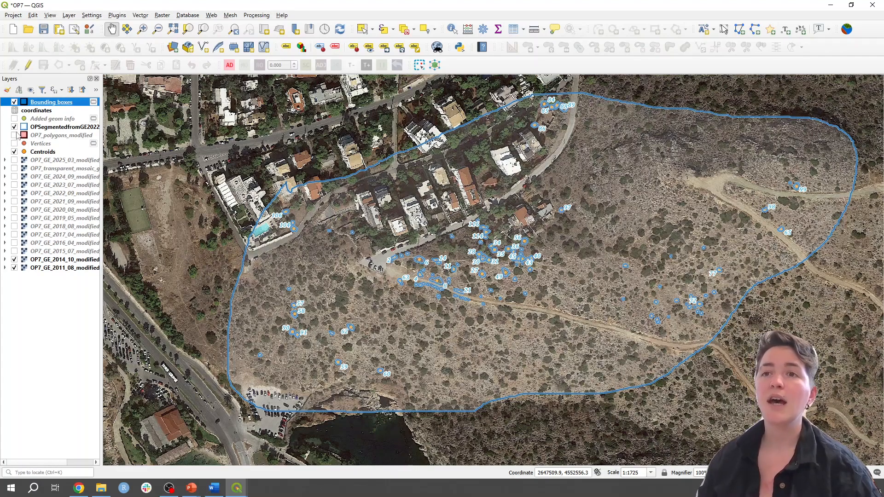
Show the OP7_GE_2022_09_modified imagery beneath the numbered plant polygons around the dirt road
left_click(68, 260)
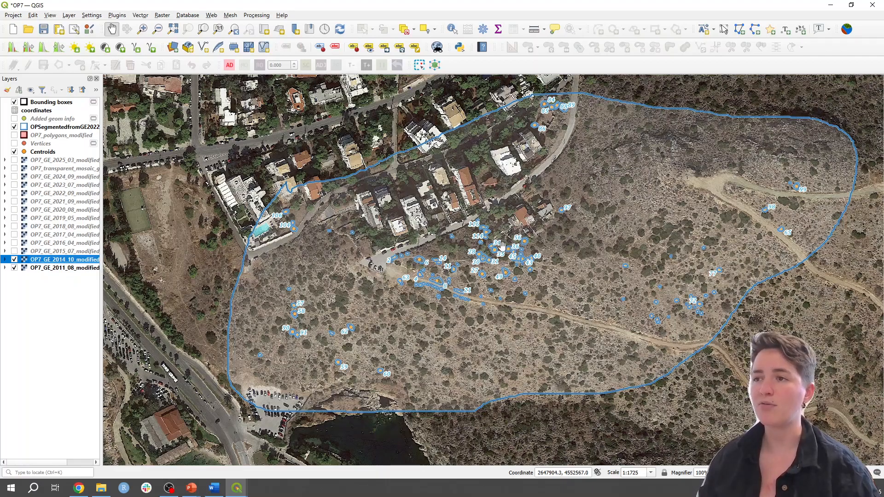
scroll(502, 246, "up", 2)
left_click_drag(376, 282, 530, 204)
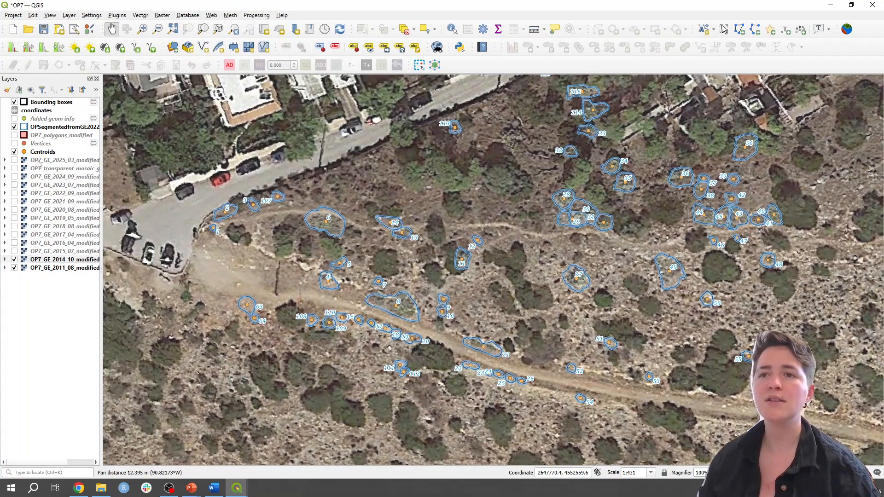
left_click(14, 193)
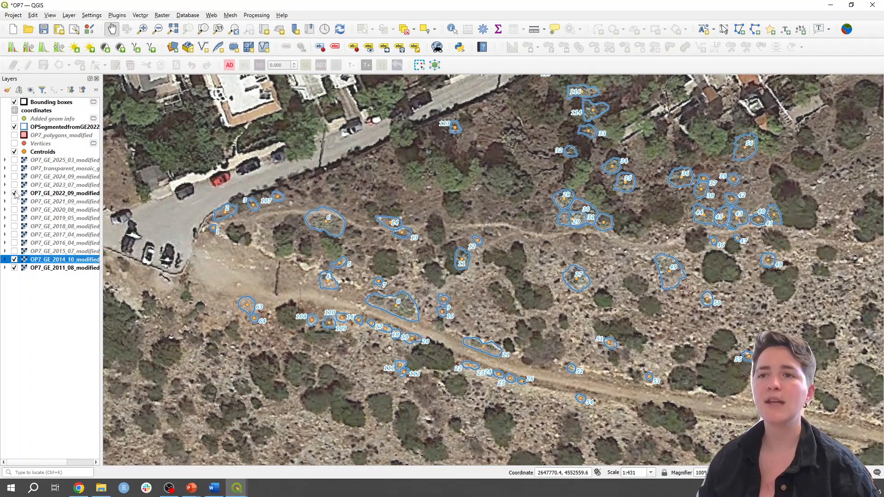
Examine how the segmented plant polygons along the dirt road fit the plants in the 2022 imagery
left_click_drag(423, 286, 411, 279)
scroll(409, 277, "up", 2)
left_click_drag(359, 327, 462, 265)
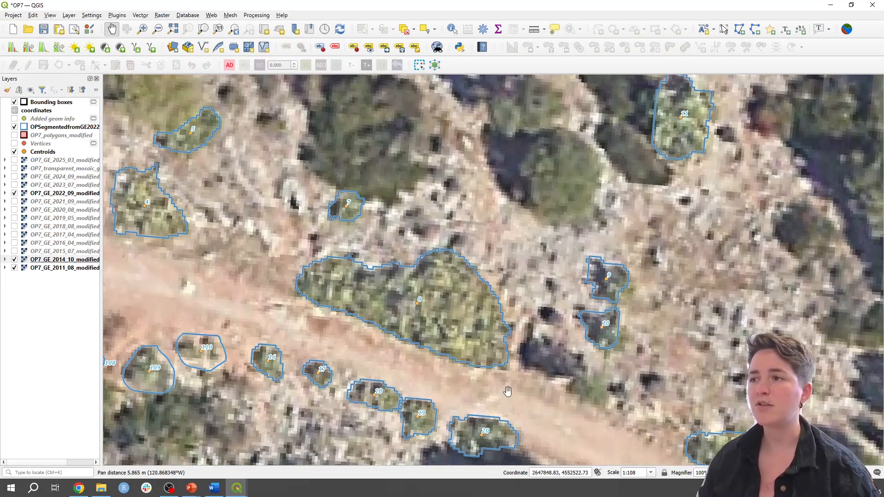
scroll(633, 353, "down", 2)
left_click_drag(652, 341, 530, 317)
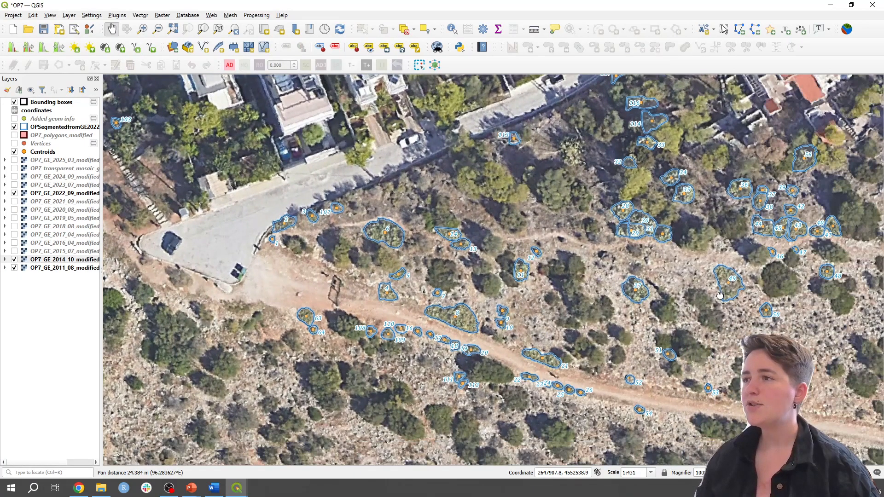
left_click_drag(720, 295, 681, 329)
Hide the segmented polygons, centroids and Google Earth imagery, and display the OP7_transparent_mosaic layer on its own
left_click(14, 127)
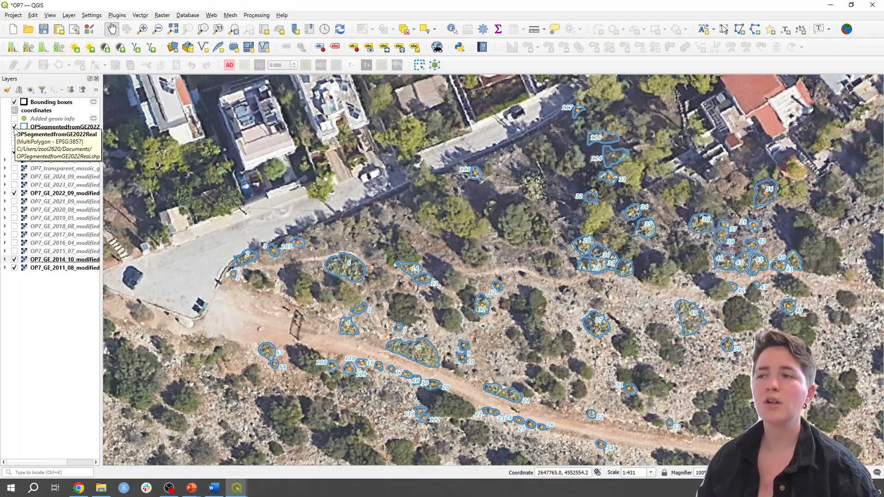
left_click(65, 259)
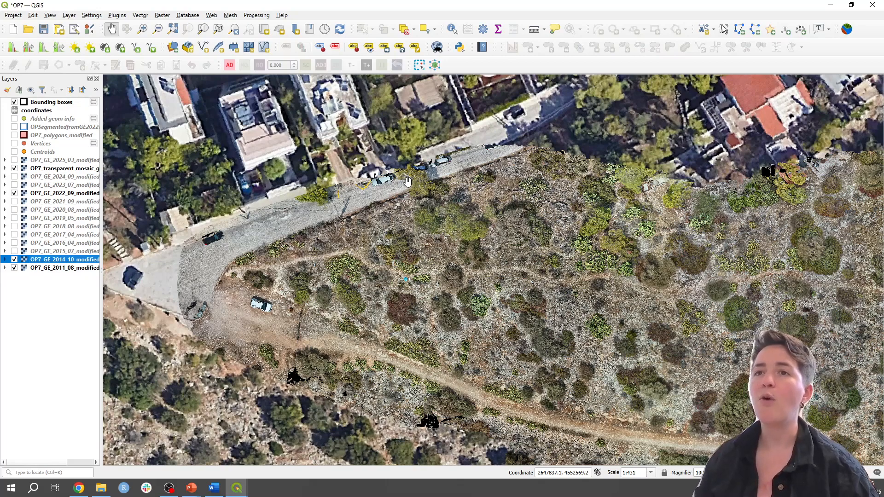
left_click(14, 268)
left_click(15, 193)
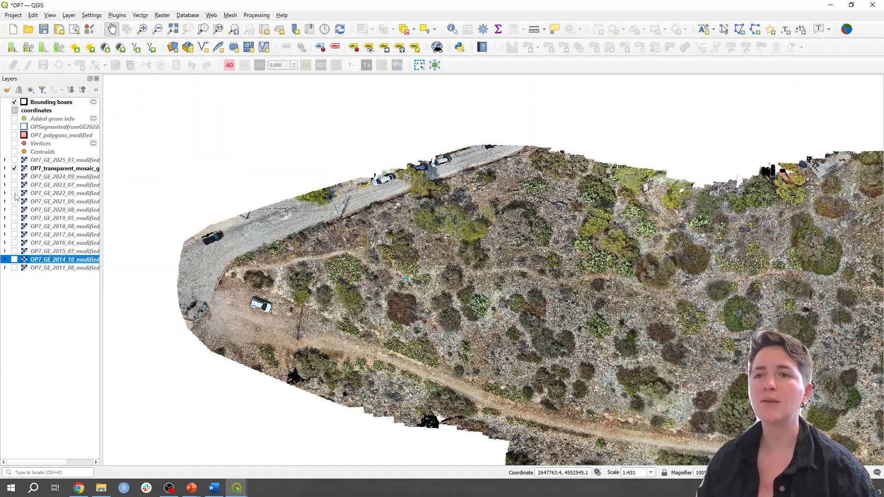
Examine the drone mosaic's extent and the detail of the large cactus patch beside the footpath
left_click_drag(870, 274, 724, 206)
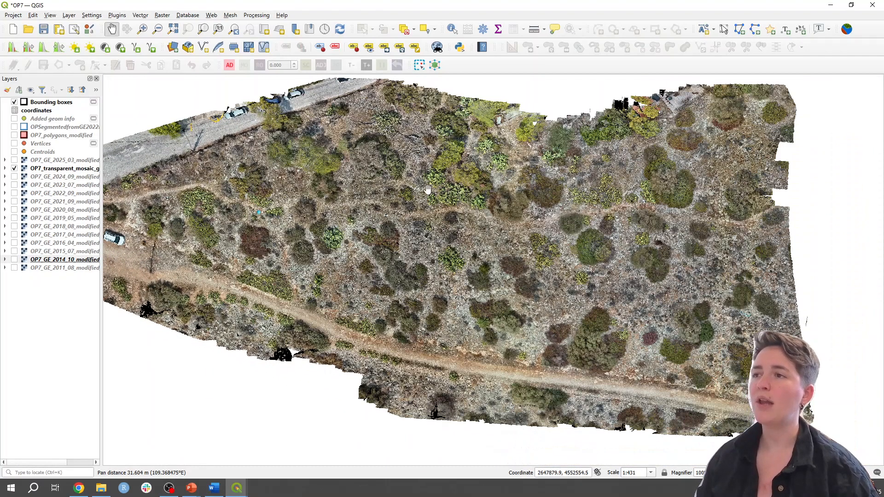
left_click_drag(427, 189, 485, 231)
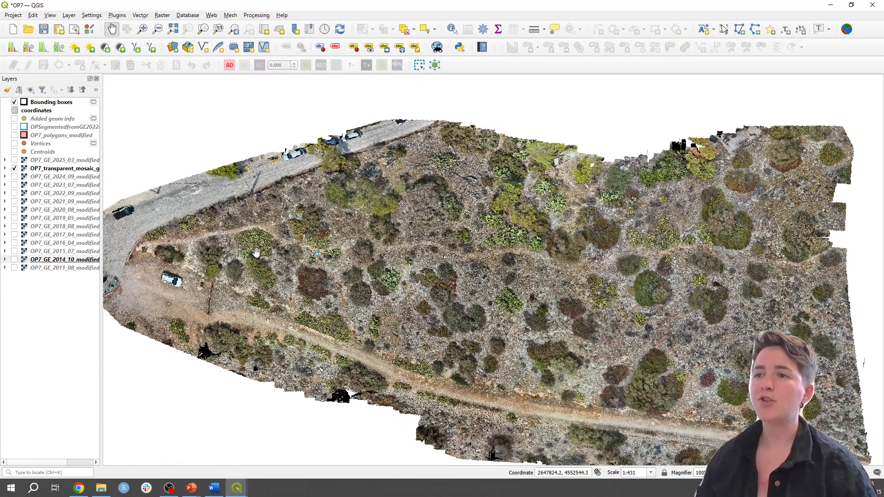
scroll(258, 253, "up", 2)
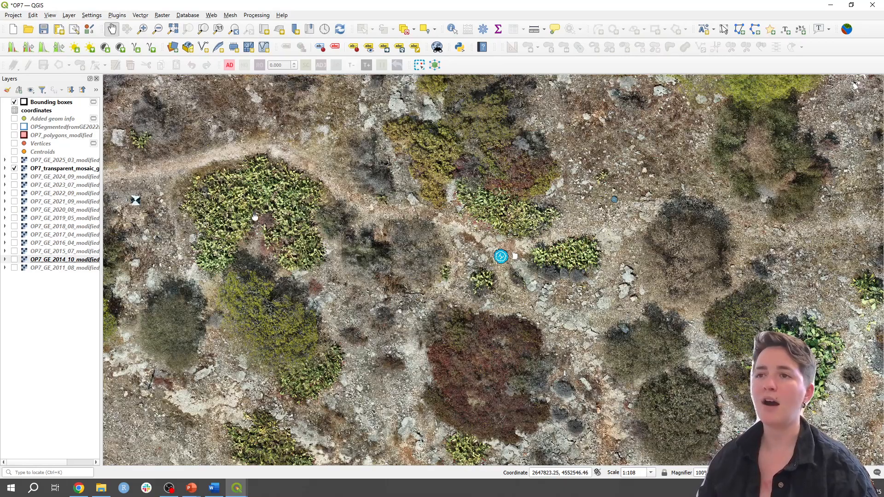
left_click_drag(251, 207, 379, 223)
scroll(313, 203, "up", 2)
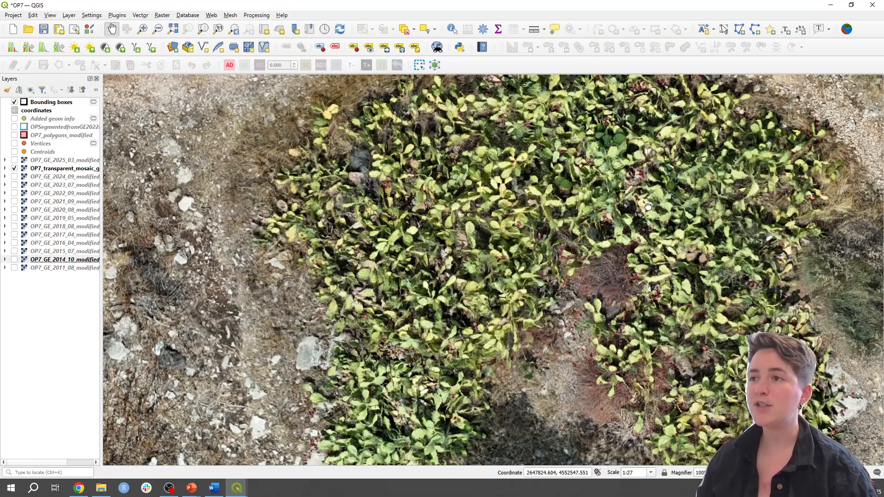
left_click_drag(649, 205, 617, 262)
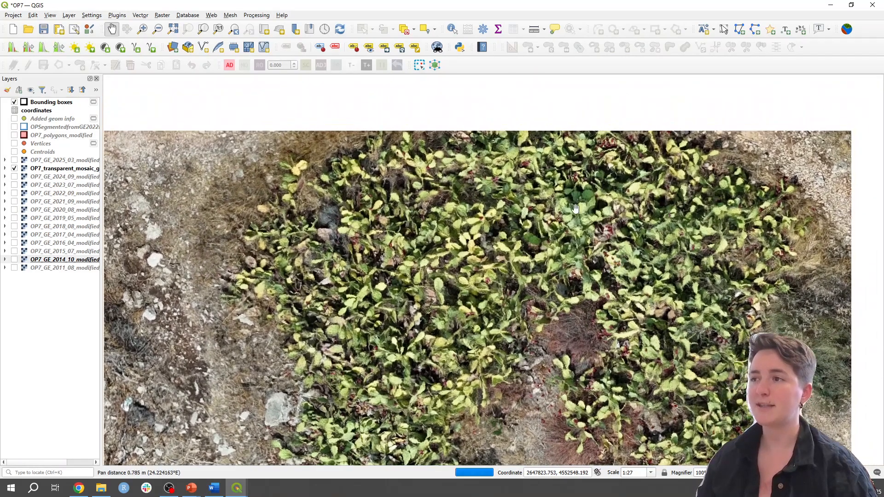
scroll(575, 207, "down", 1)
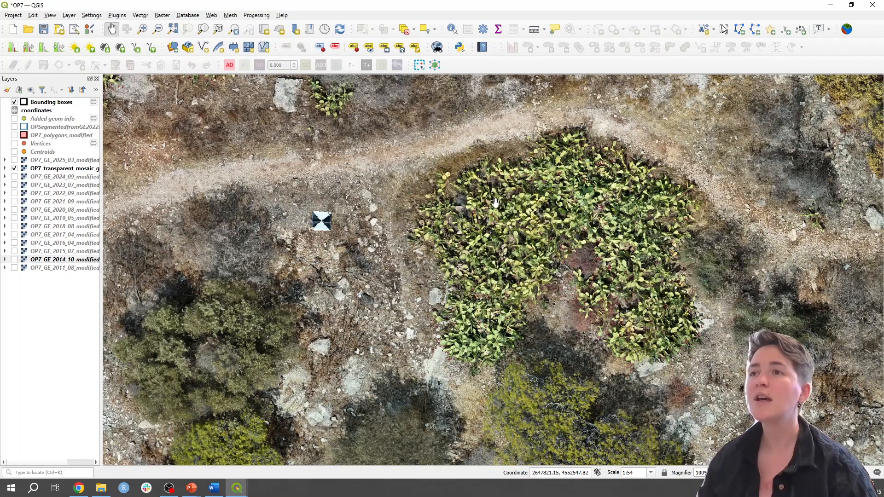
Examine the small isolated cactus above the footpath and its surroundings in the drone mosaic
left_click_drag(365, 143, 446, 219)
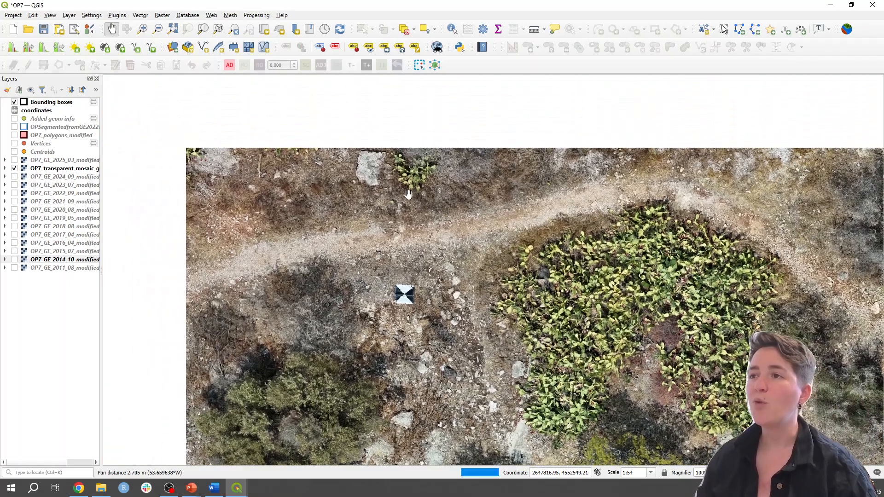
scroll(385, 170, "up", 1)
scroll(443, 168, "up", 1)
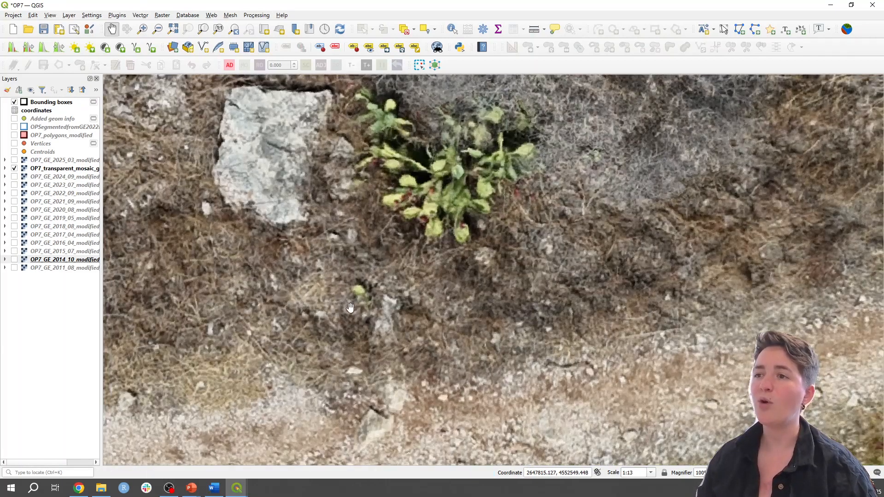
scroll(353, 301, "down", 1)
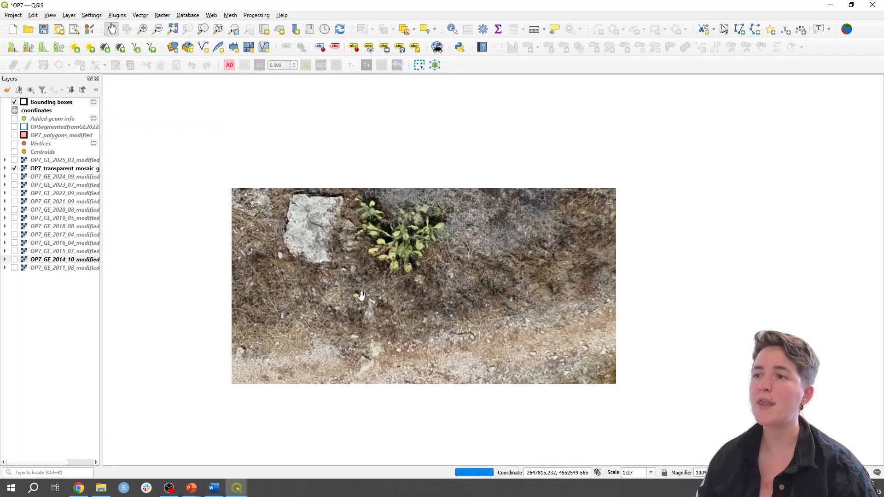
scroll(388, 214, "down", 1)
scroll(543, 281, "down", 1)
left_click_drag(606, 307, 546, 214)
left_click_drag(601, 245, 599, 253)
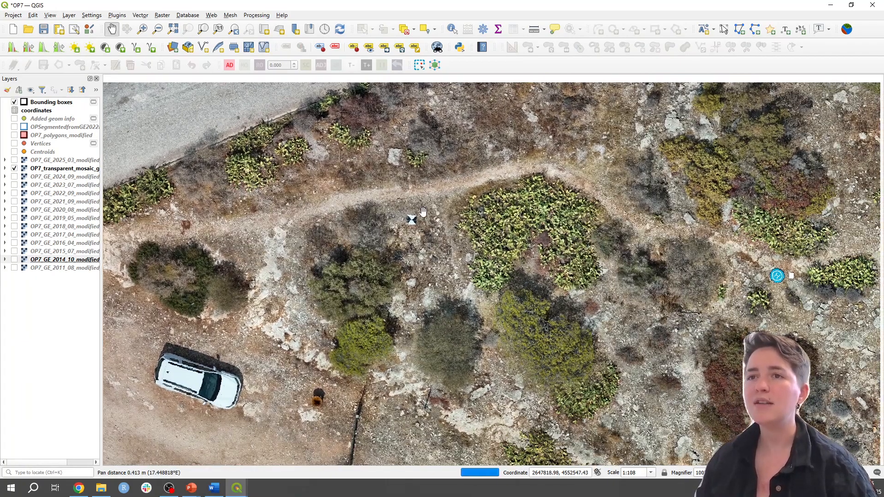
Show the Centroids layer over the drone mosaic and check the points against the plants along the dirt road
left_click(14, 153)
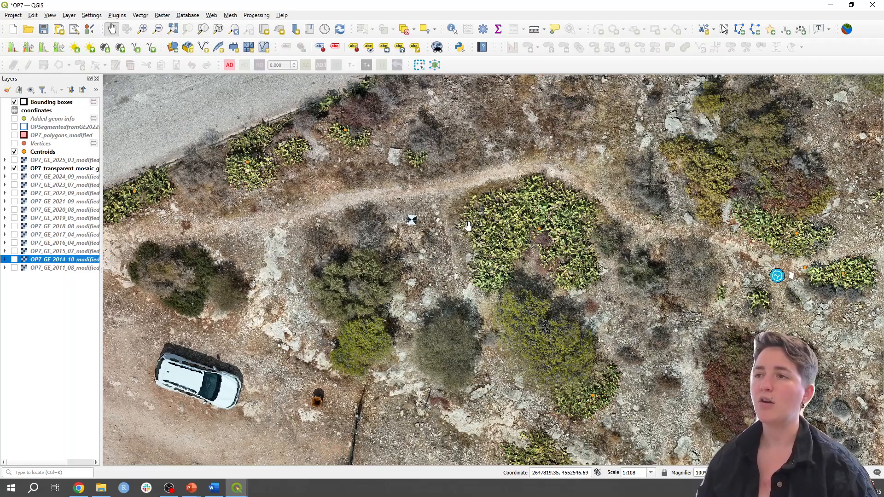
scroll(520, 229, "down", 1)
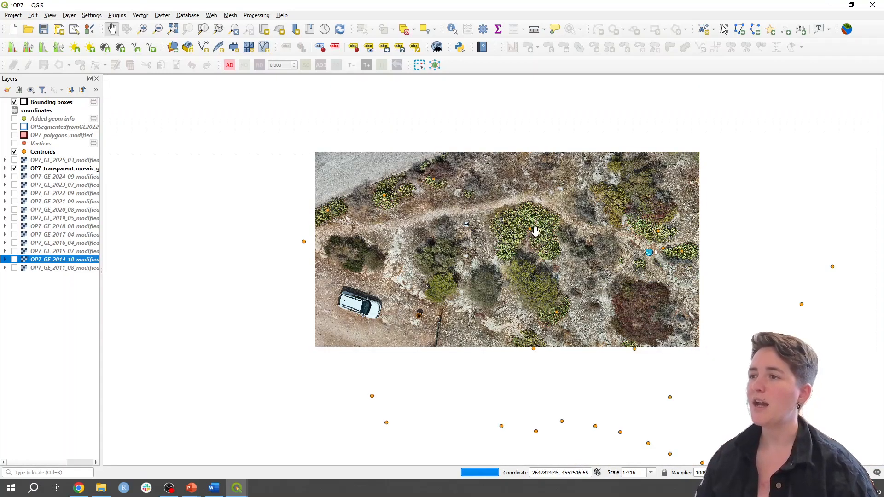
left_click_drag(599, 268, 526, 223)
left_click_drag(637, 239, 558, 221)
left_click_drag(660, 303, 609, 246)
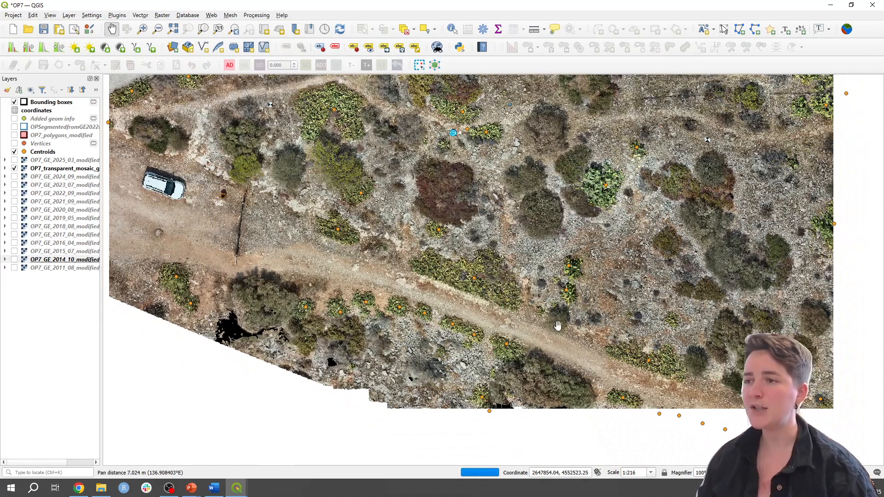
left_click_drag(555, 327, 526, 302)
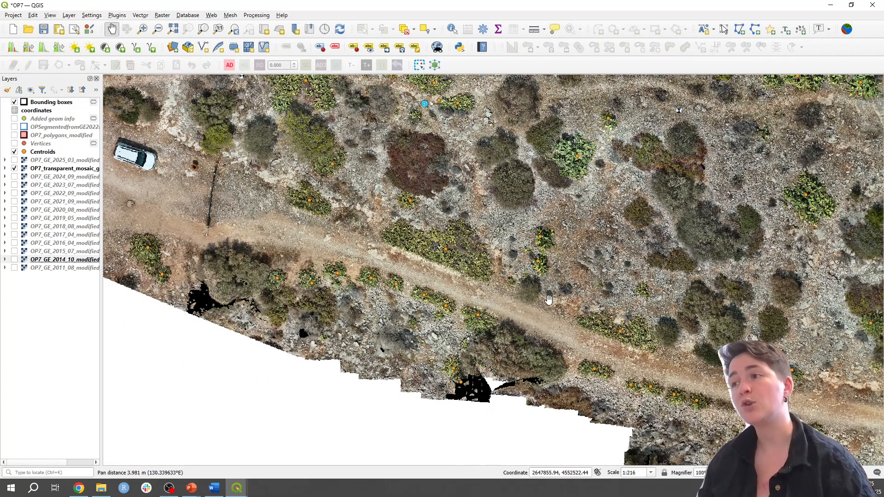
left_click_drag(672, 392, 601, 311)
scroll(603, 352, "up", 1)
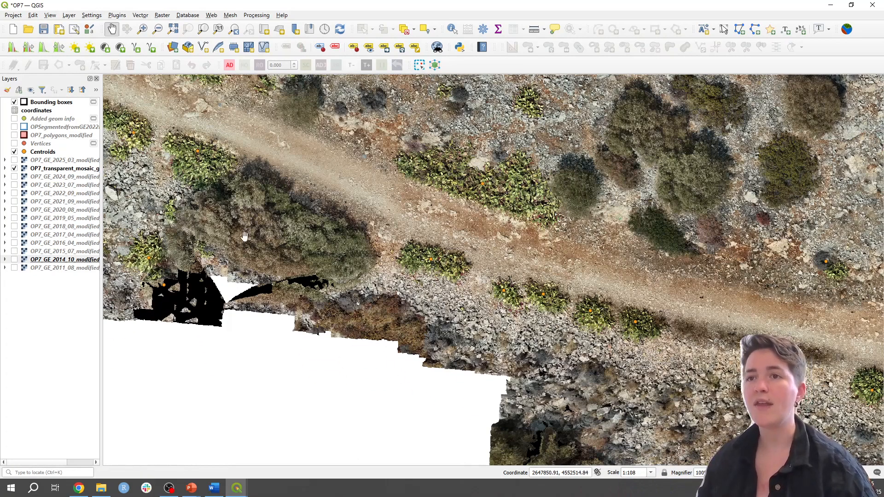
Replace the drone mosaic with the OP7_GE_2022_09_modified imagery under the centroids and compare the points with the roadside plants
left_click(14, 193)
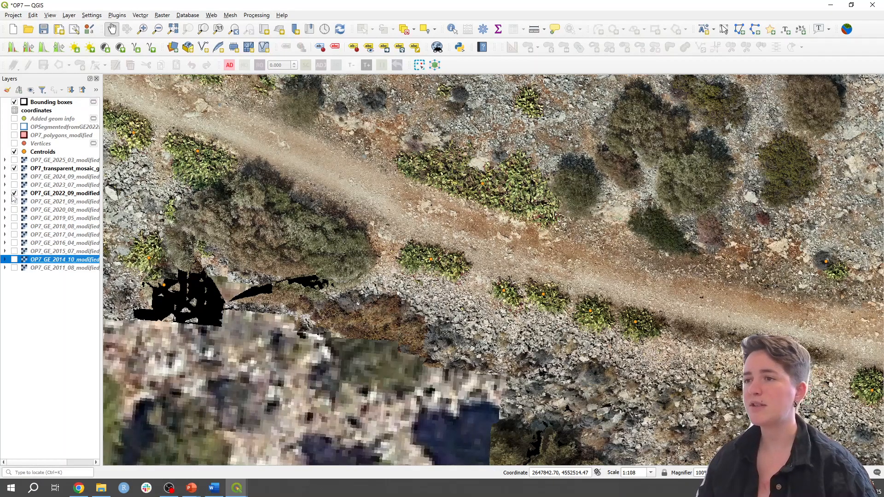
left_click(14, 168)
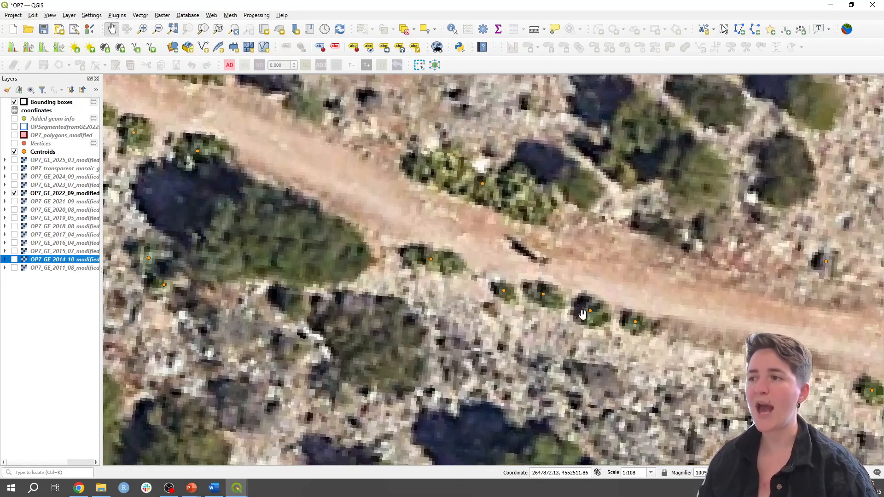
left_click_drag(577, 251, 434, 199)
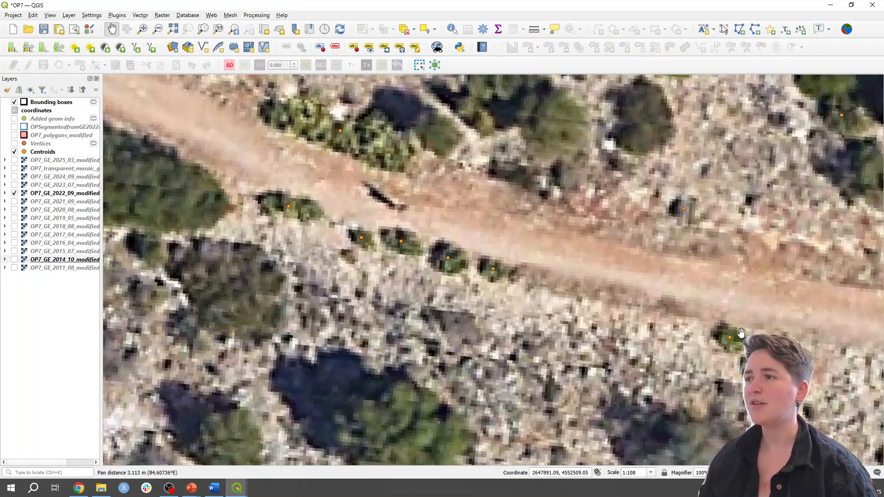
scroll(681, 192, "down", 1)
left_click_drag(686, 202, 745, 302)
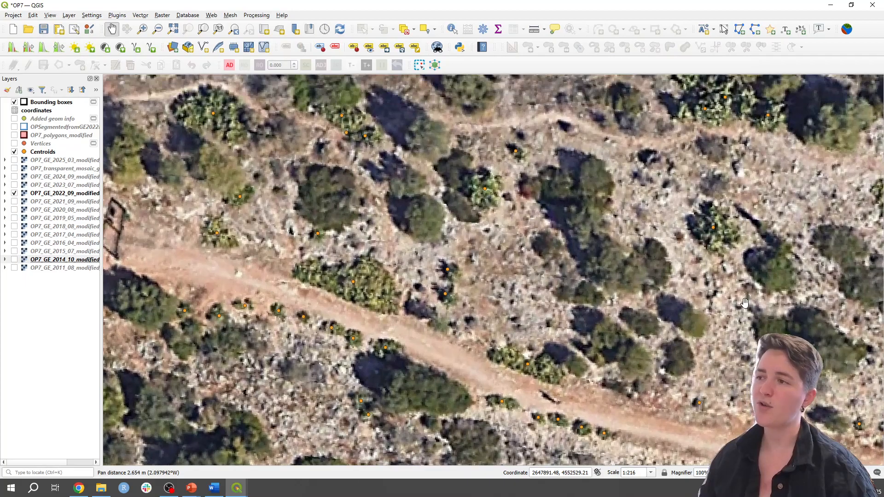
scroll(672, 211, "up", 1)
left_click_drag(604, 220, 696, 281)
scroll(696, 281, "down", 1)
left_click_drag(532, 254, 590, 265)
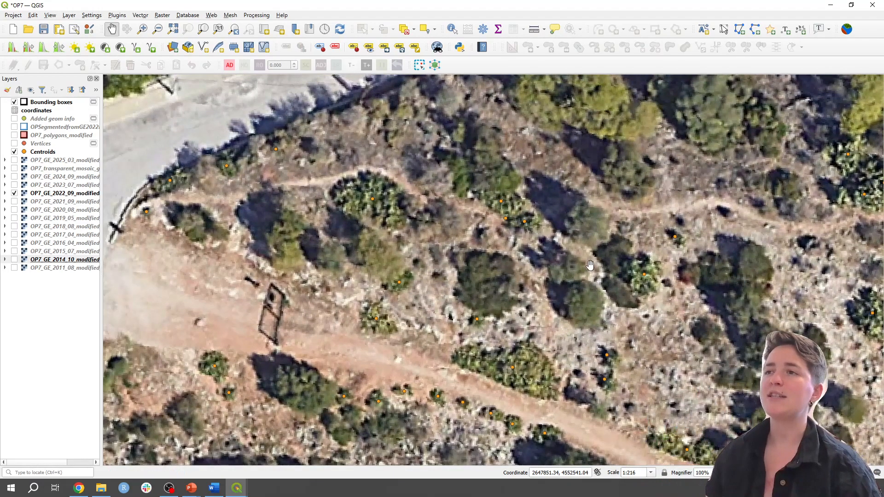
Examine the centroids on the 2022 imagery across the rest of the study area, from single plants to the eastern groups
scroll(637, 275, "down", 1)
left_click_drag(637, 275, 562, 266)
scroll(562, 267, "up", 4)
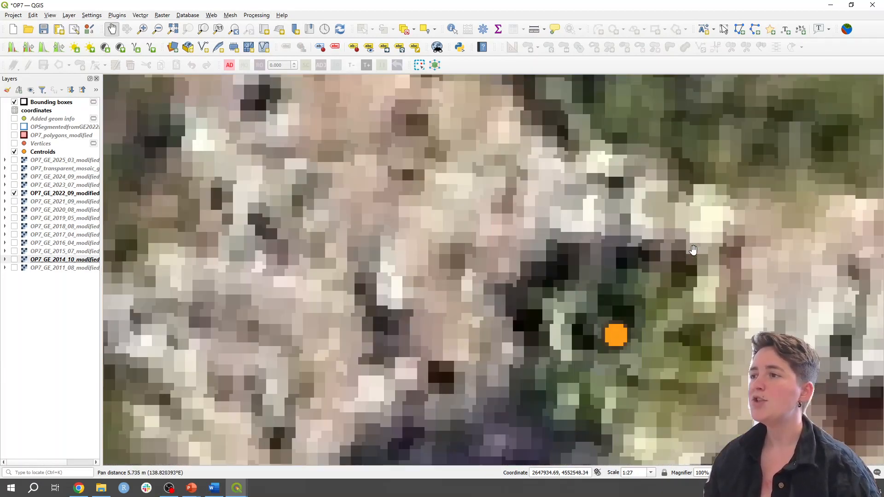
scroll(686, 236, "down", 2)
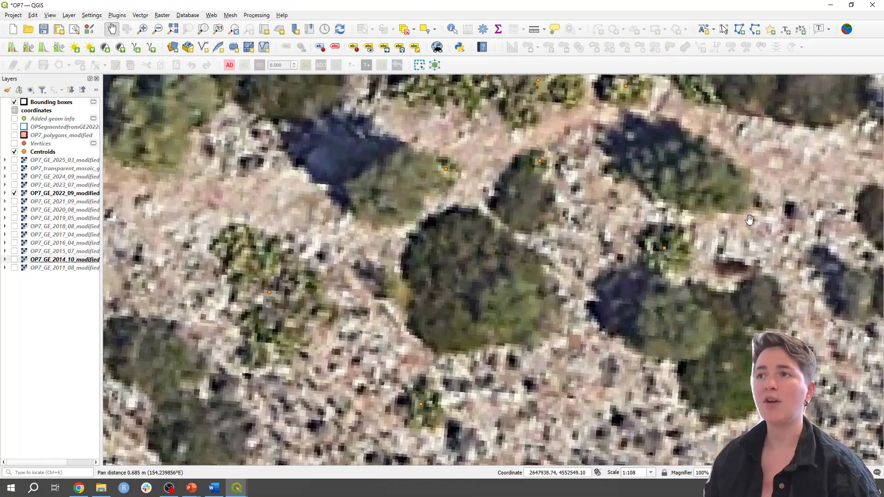
scroll(556, 203, "down", 4)
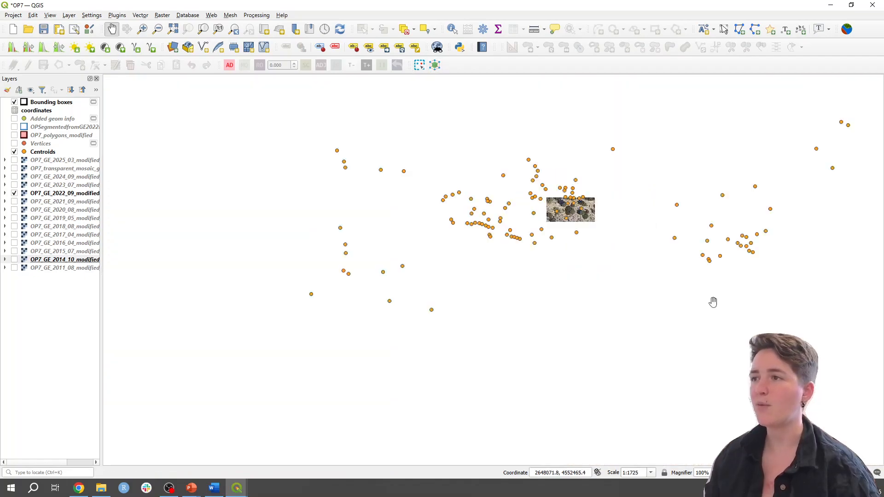
scroll(514, 261, "up", 3)
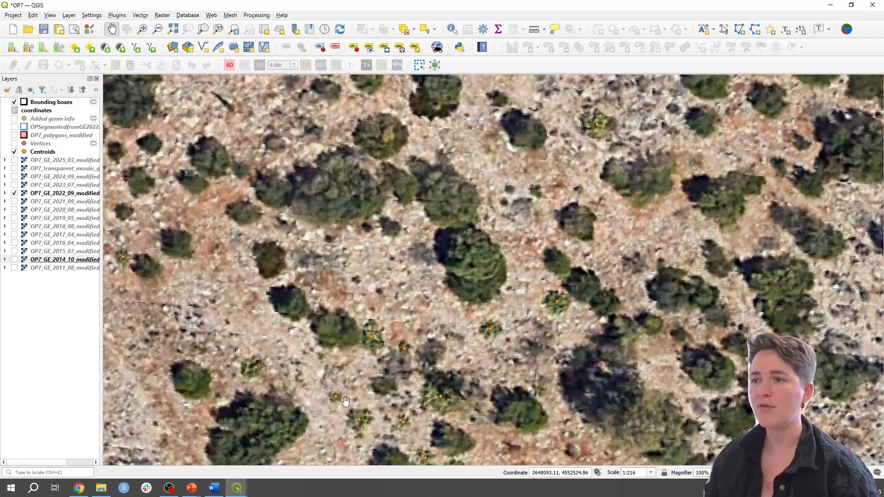
scroll(347, 370, "down", 1)
left_click_drag(351, 315, 642, 306)
scroll(613, 313, "down", 1)
left_click_drag(422, 307, 650, 301)
scroll(445, 270, "up", 1)
left_click_drag(446, 270, 478, 305)
Switch to the running PowerPoint slide show with the retrospective image analysis workflow
mouse_move(198, 489)
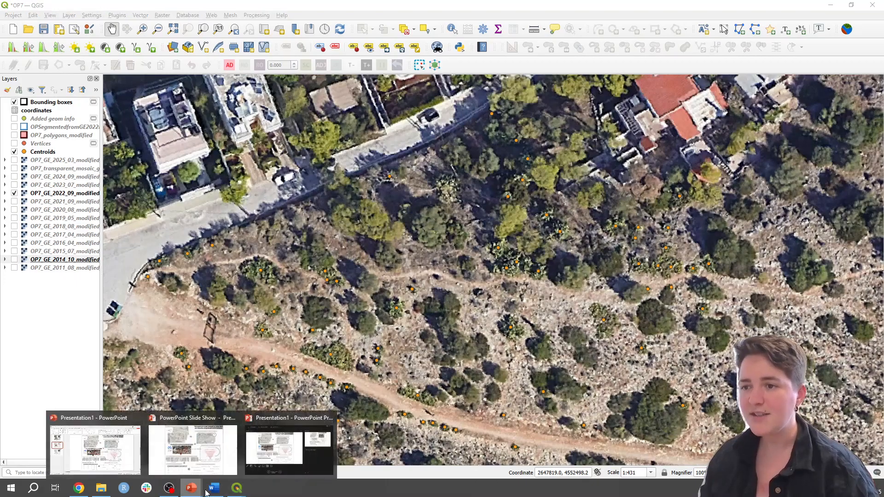
left_click(211, 455)
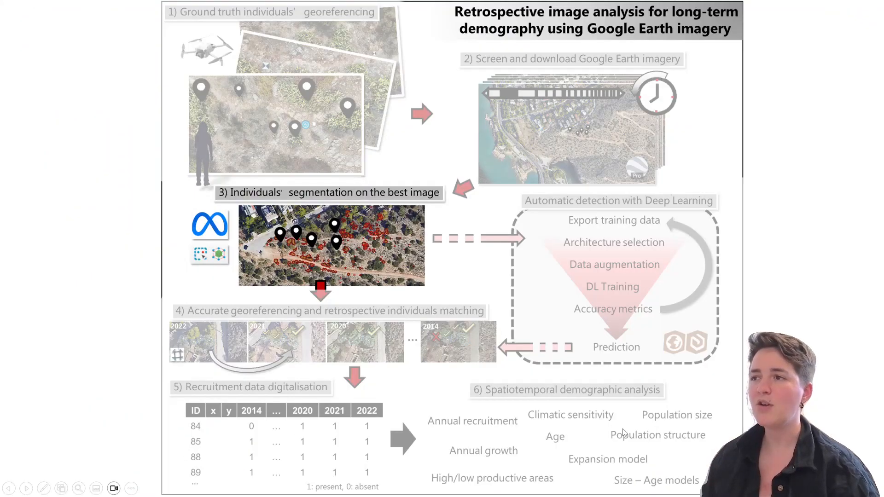